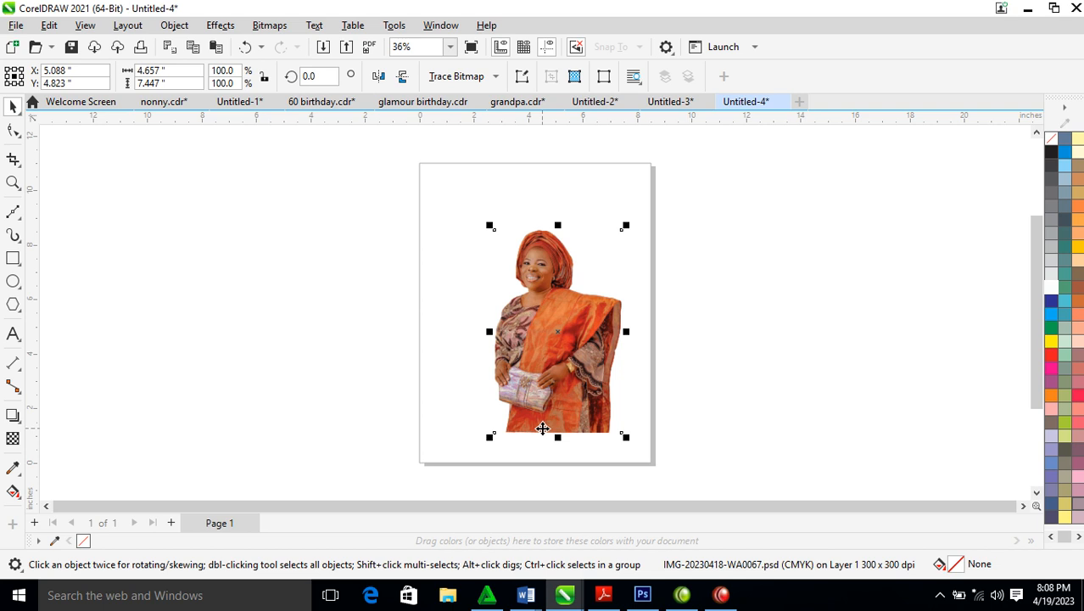
Step: Draw a rectangle about 13.17 by 5.17 inches beside the photo, extending from the pasteboard onto the page's left edge
{"action": "left_click", "coordinate": [13, 258]}
{"action": "left_click_drag", "start_coordinate": [95, 241], "coordinate": [454, 382]}
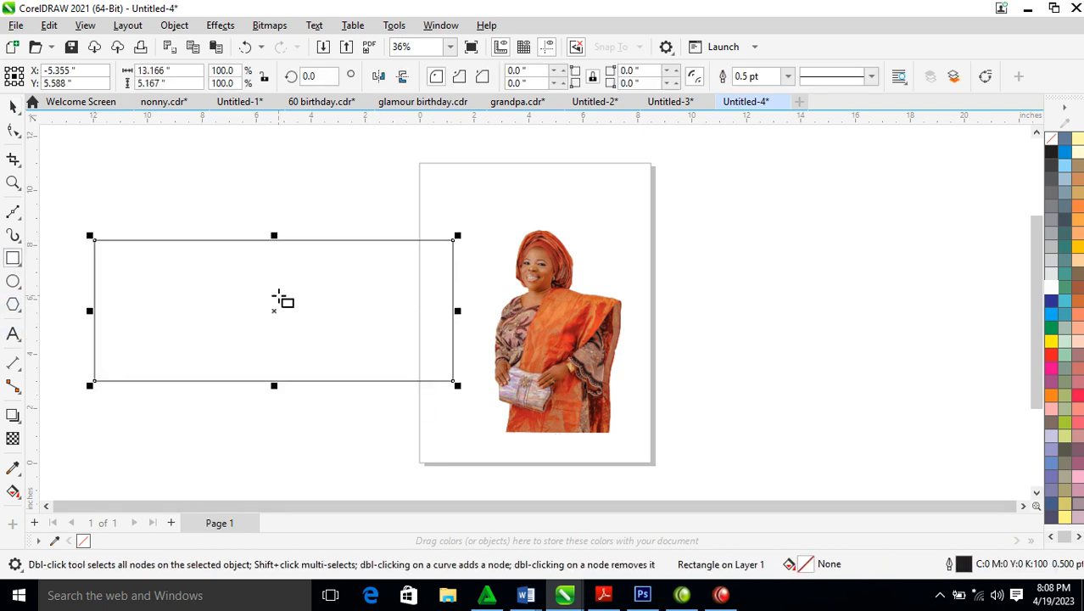
{"action": "key", "text": "space"}
Step: Change the document units to pixels and resize the rectangle to 1500 px wide by 500 px high
{"action": "left_click", "coordinate": [278, 192]}
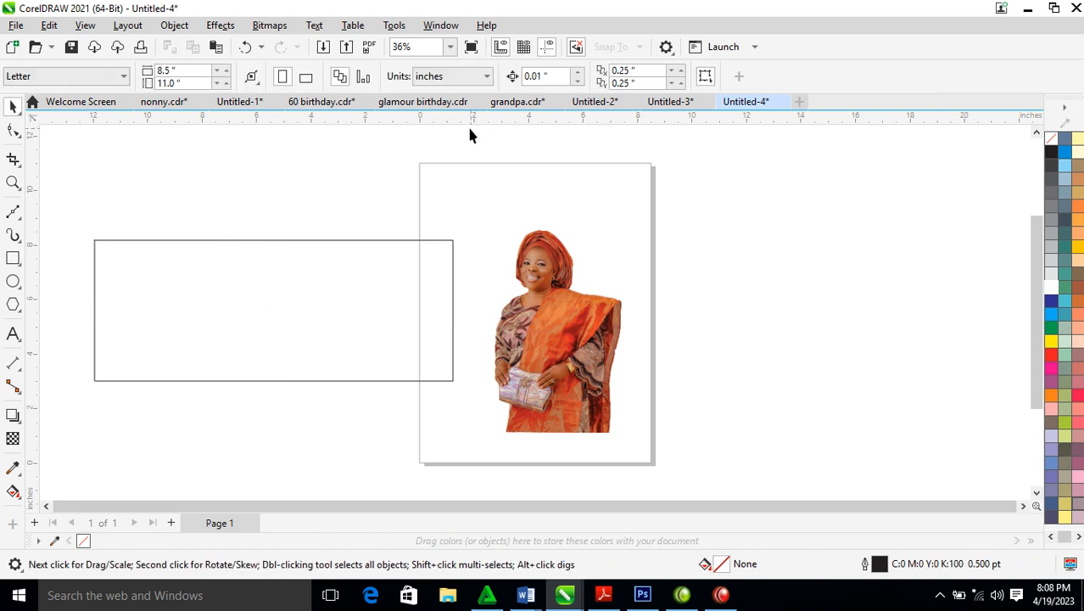
{"action": "left_click", "coordinate": [488, 77]}
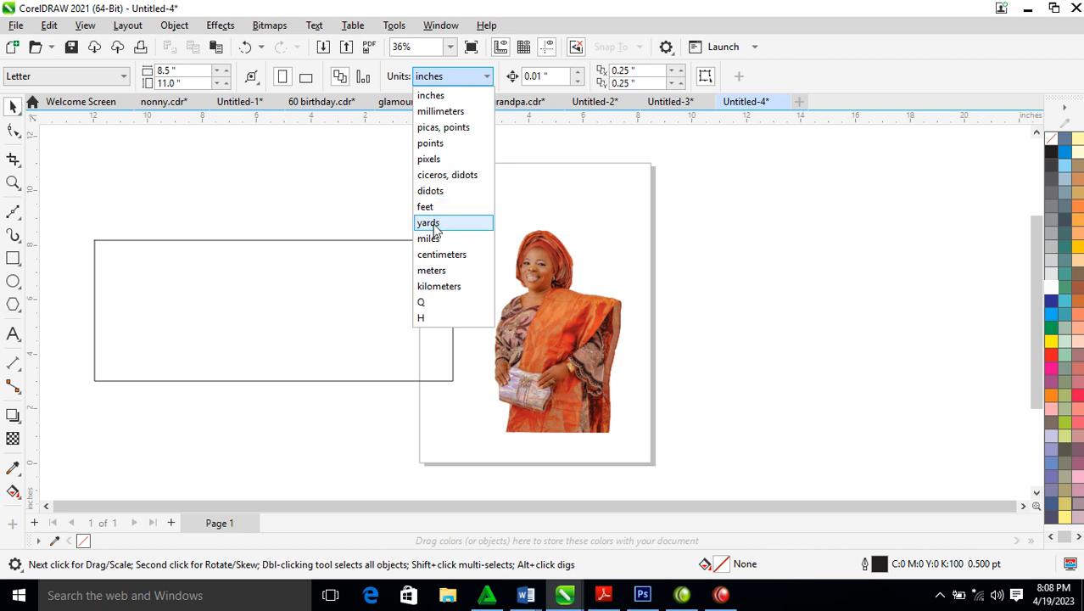
{"action": "left_click", "coordinate": [434, 159]}
{"action": "left_click", "coordinate": [338, 266]}
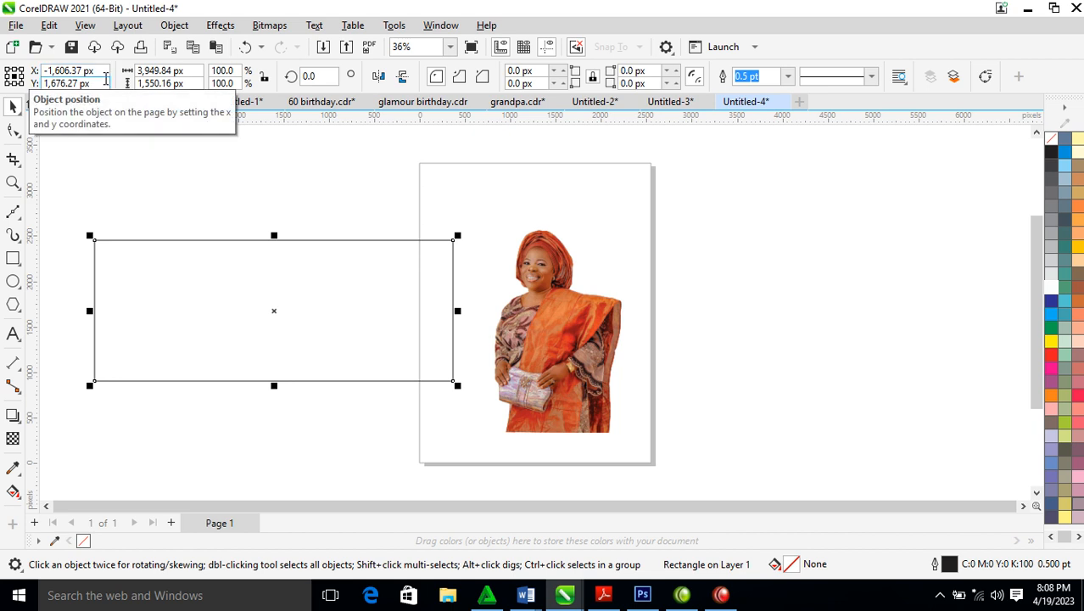
{"action": "left_click_drag", "start_coordinate": [191, 71], "coordinate": [141, 71]}
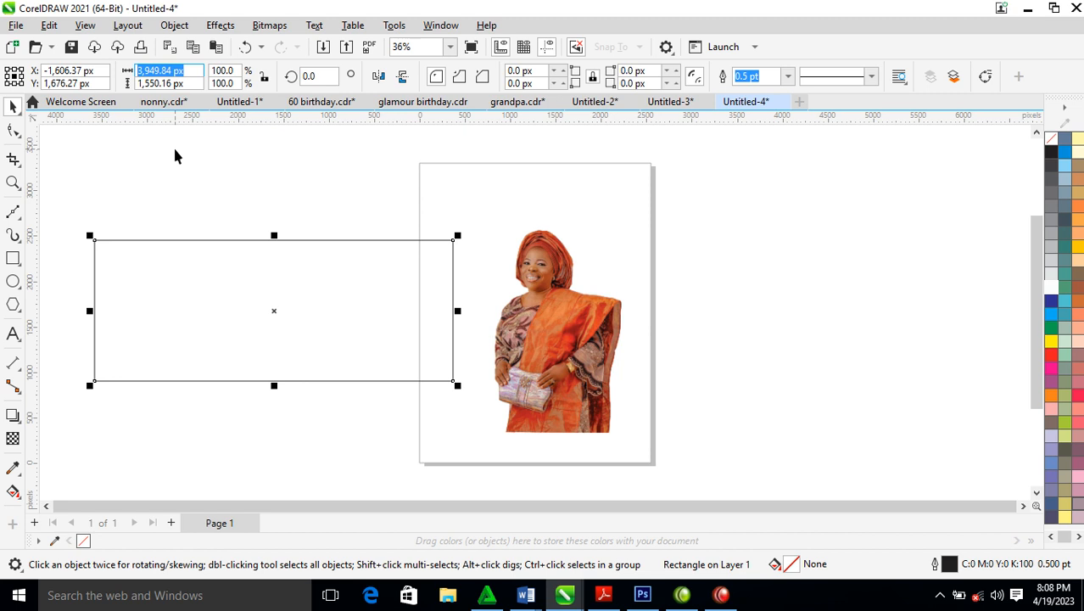
{"action": "type", "text": "1500"}
{"action": "key", "text": "Tab"}
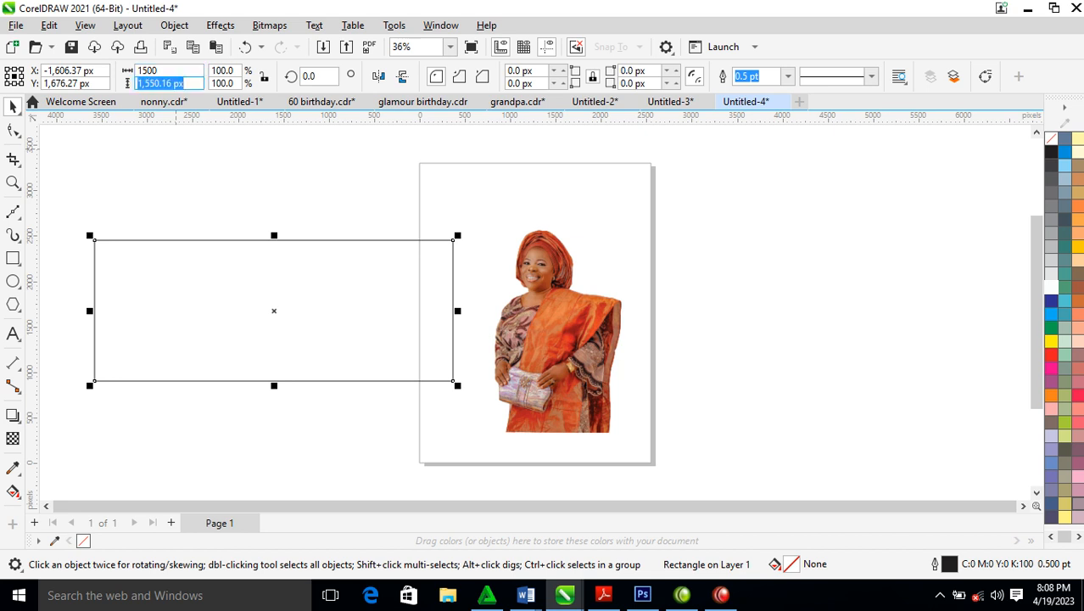
{"action": "type", "text": "500"}
{"action": "key", "text": "Return"}
Step: Duplicate the rectangle below the original and resize the copy to a 400 by 400 px square
{"action": "left_click_drag", "start_coordinate": [308, 302], "coordinate": [308, 400]}
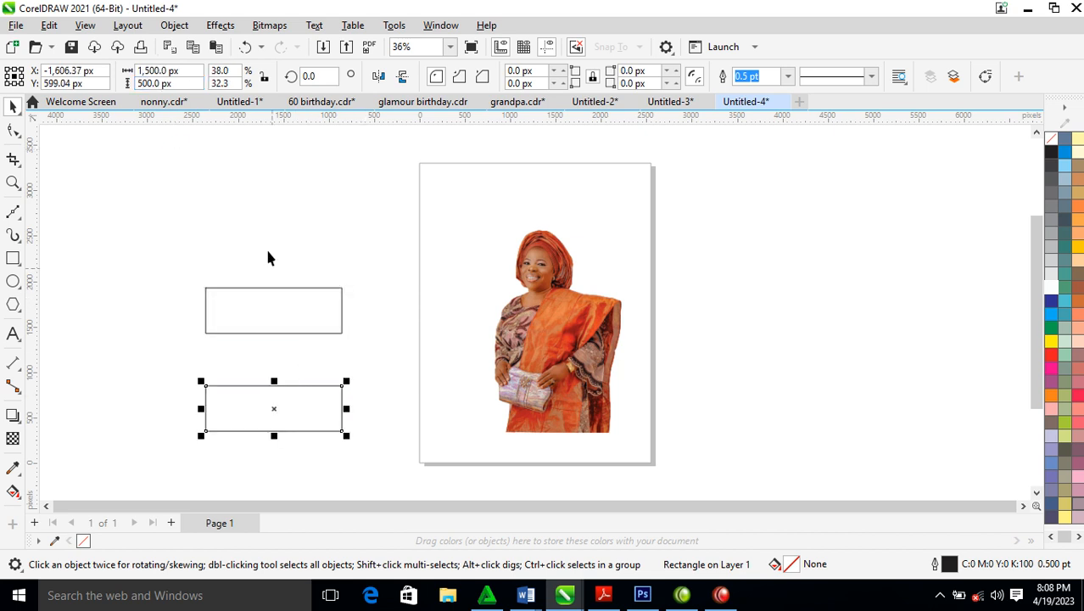
{"action": "left_click", "coordinate": [188, 70]}
{"action": "type", "text": "400"}
{"action": "key", "text": "Tab"}
{"action": "type", "text": "4"}
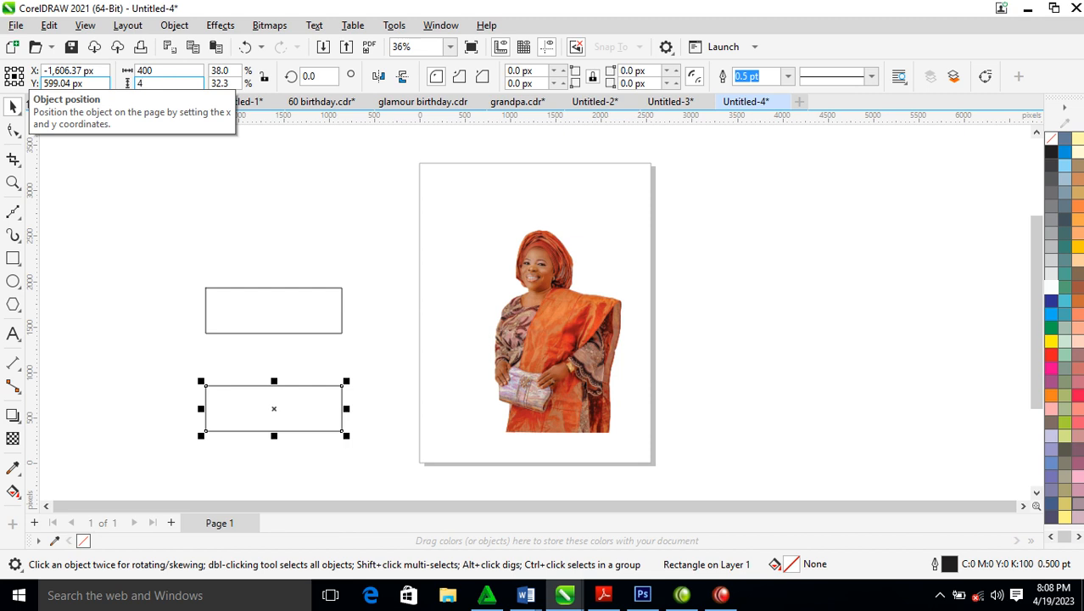
{"action": "key", "text": "Return"}
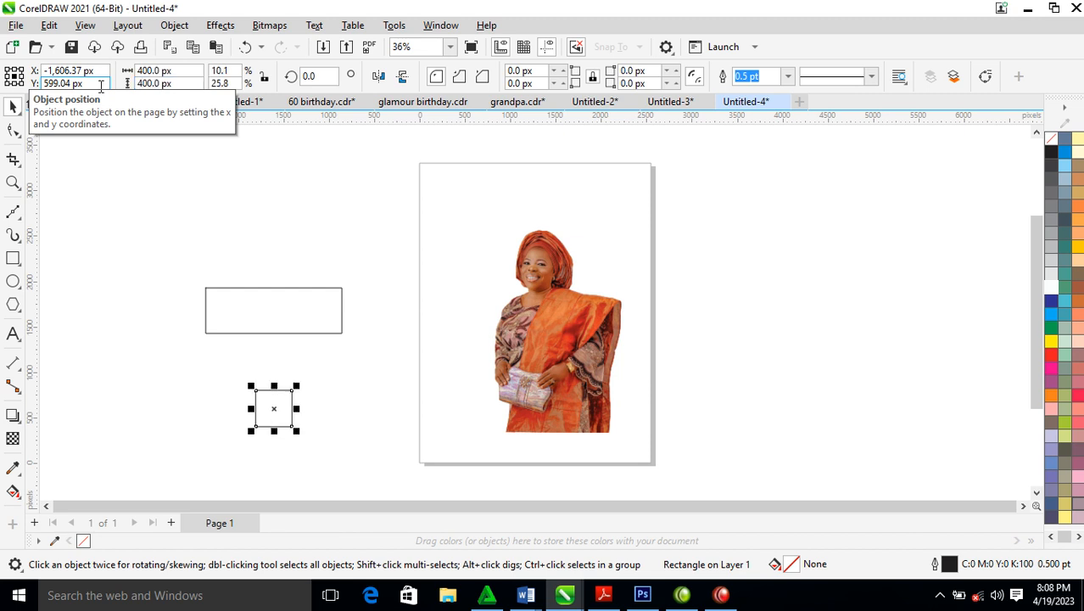
Step: Scale the woman's photo down to about 296 by 473 px and place it just right of the banner rectangle
{"action": "key", "text": "z"}
{"action": "left_click_drag", "start_coordinate": [189, 222], "coordinate": [497, 387]}
{"action": "key", "text": "space"}
{"action": "left_click", "coordinate": [710, 290]}
{"action": "left_click_drag", "start_coordinate": [827, 138], "coordinate": [749, 254]}
{"action": "left_click_drag", "start_coordinate": [465, 313], "coordinate": [429, 281]}
{"action": "key", "text": "z"}
{"action": "left_click_drag", "start_coordinate": [150, 181], "coordinate": [564, 375]}
{"action": "left_click_drag", "start_coordinate": [708, 341], "coordinate": [681, 281]}
{"action": "key", "text": "F2"}
{"action": "mouse_move", "coordinate": [351, 172]}
{"action": "left_mouse_down"}
{"action": "mouse_move", "coordinate": [806, 348]}
{"action": "mouse_move", "coordinate": [817, 377]}
{"action": "left_mouse_up"}
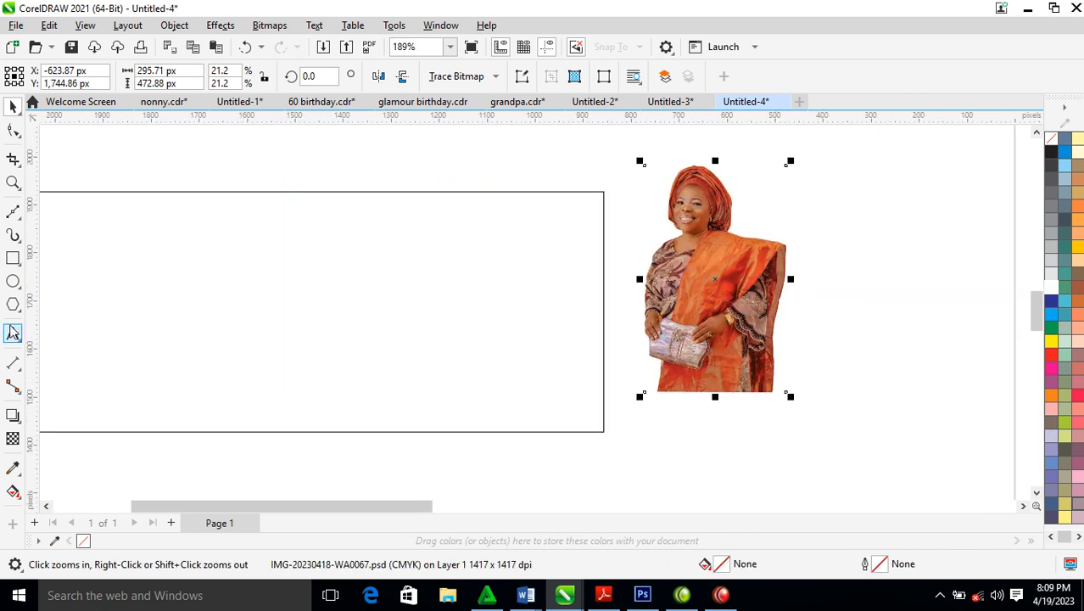
Step: Fill the banner rectangle with a dark reddish brown sampled from the woman's head wrap
{"action": "left_click", "coordinate": [11, 469]}
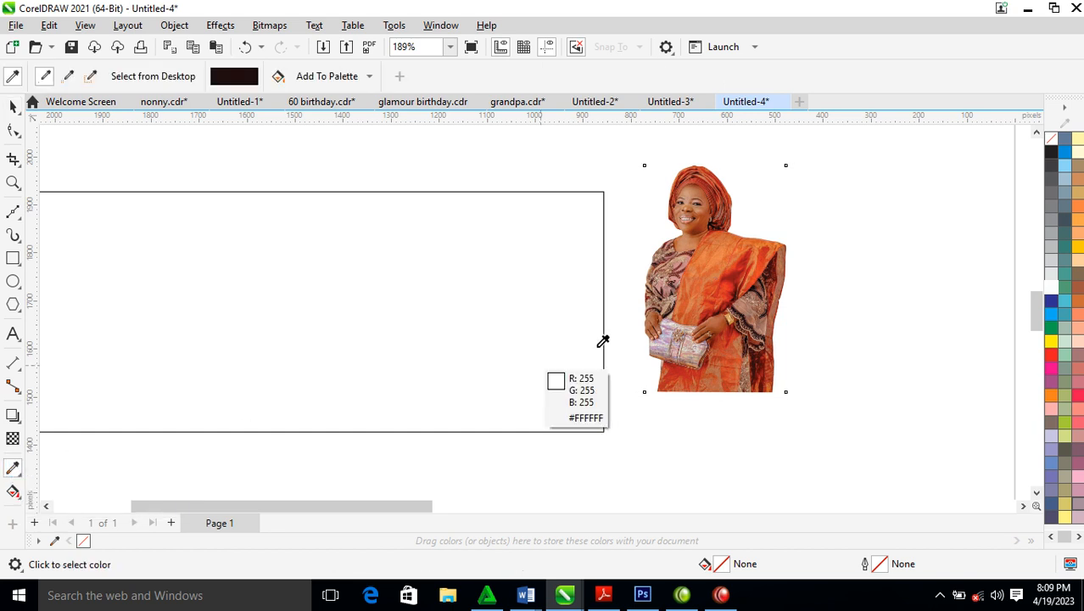
{"action": "left_click", "coordinate": [711, 185]}
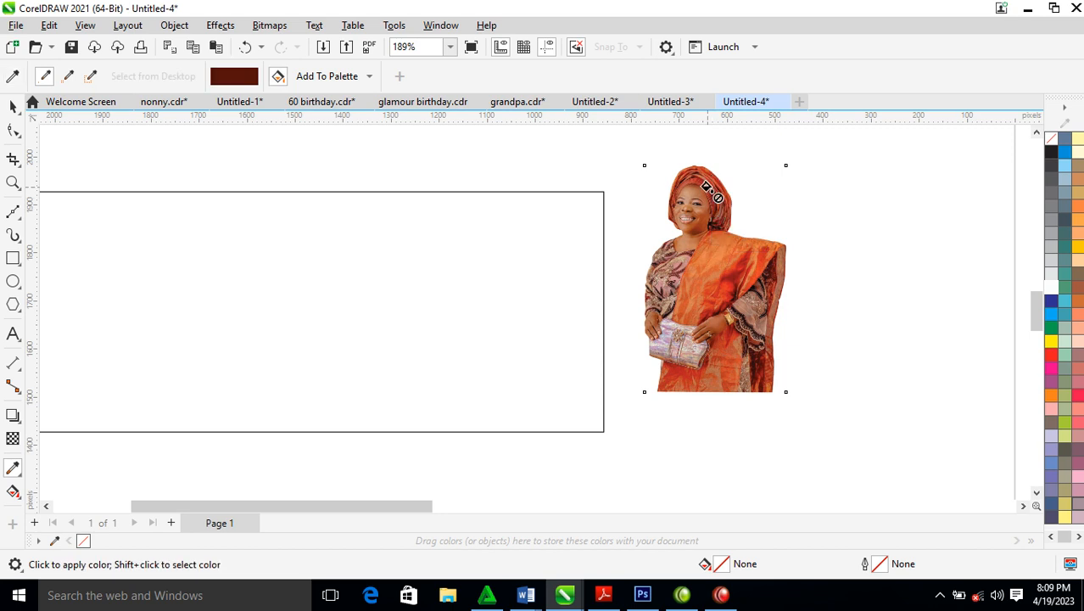
{"action": "left_click", "coordinate": [507, 256]}
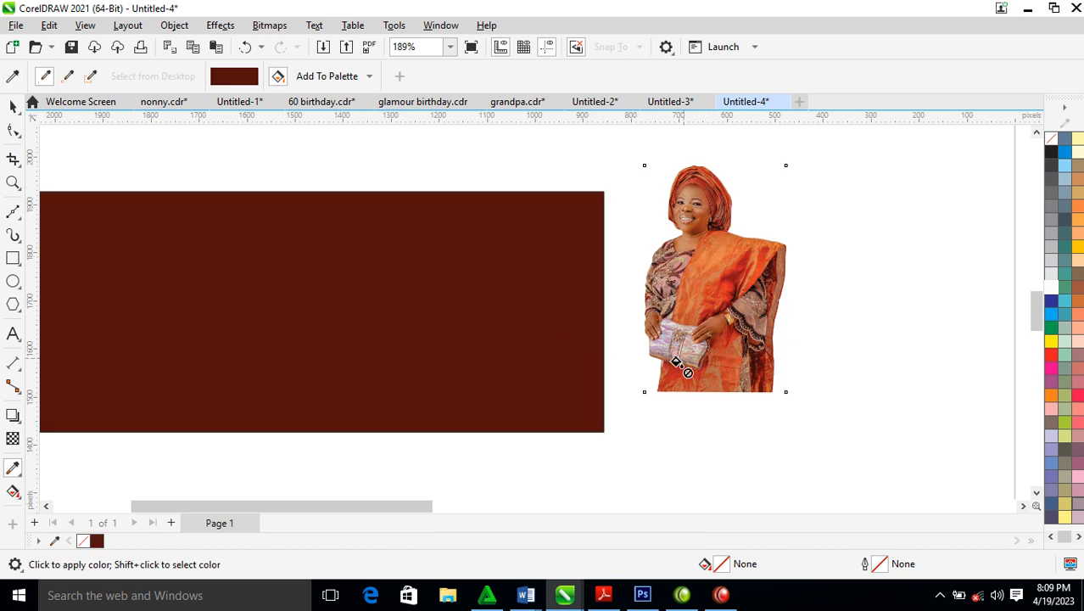
Step: Duplicate the woman's photo and PowerClip one copy inside the brown banner
{"action": "key", "text": "space"}
{"action": "left_click_drag", "start_coordinate": [751, 281], "coordinate": [490, 280]}
{"action": "right_click", "coordinate": [850, 299]}
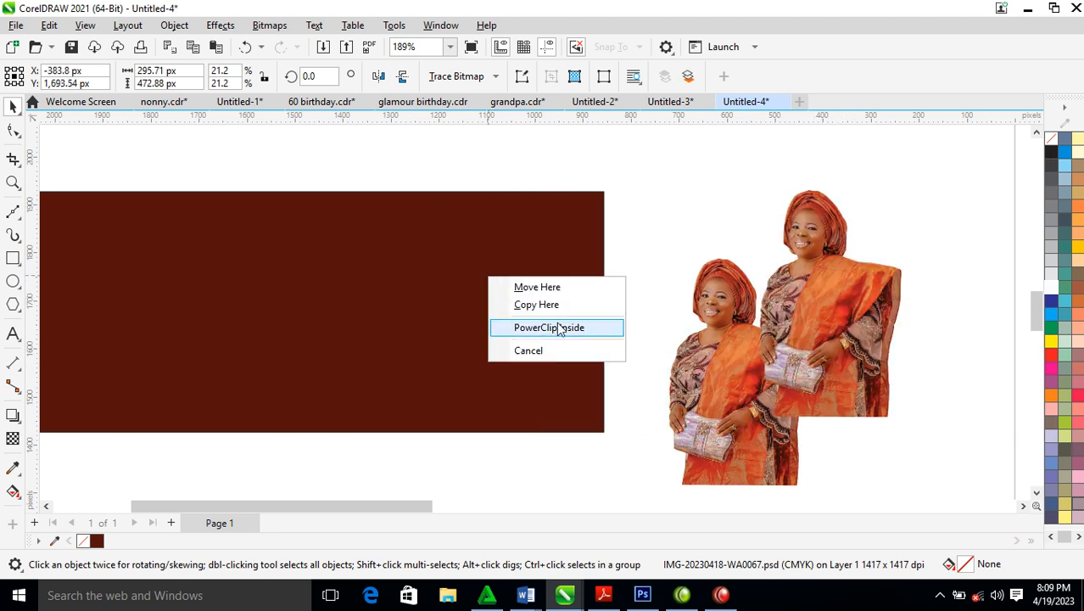
{"action": "left_click", "coordinate": [528, 324]}
Step: Enlarge the clipped photo to about 466 by 746 px and position it at the banner's right end with the head fully inside
{"action": "left_click", "coordinate": [466, 273], "text": "ctrl"}
{"action": "left_click_drag", "start_coordinate": [467, 274], "coordinate": [473, 358]}
{"action": "left_click_drag", "start_coordinate": [548, 253], "coordinate": [663, 182]}
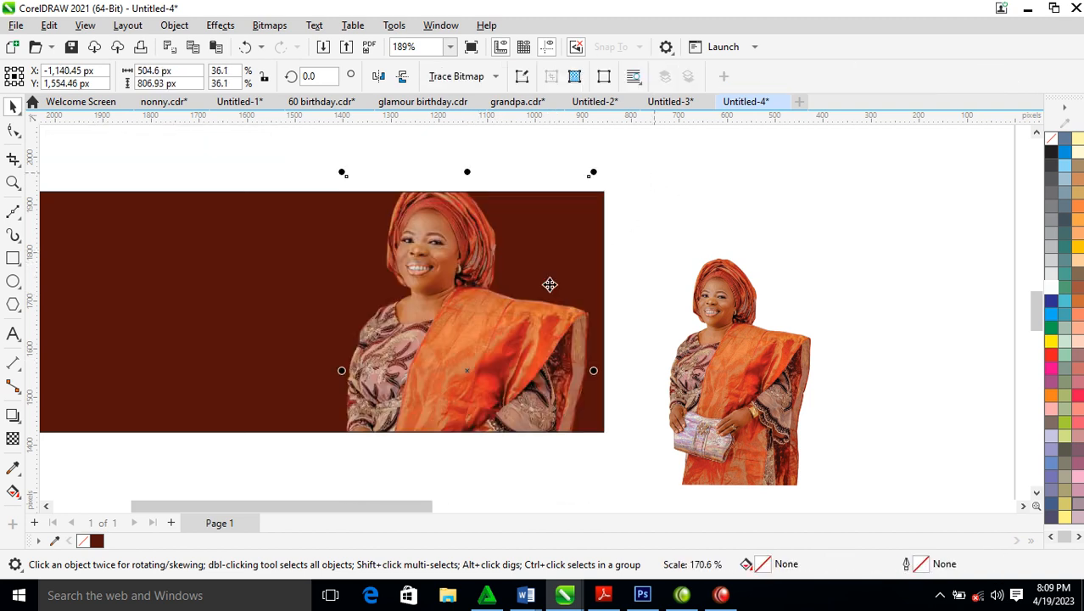
{"action": "left_click_drag", "start_coordinate": [476, 325], "coordinate": [481, 355]}
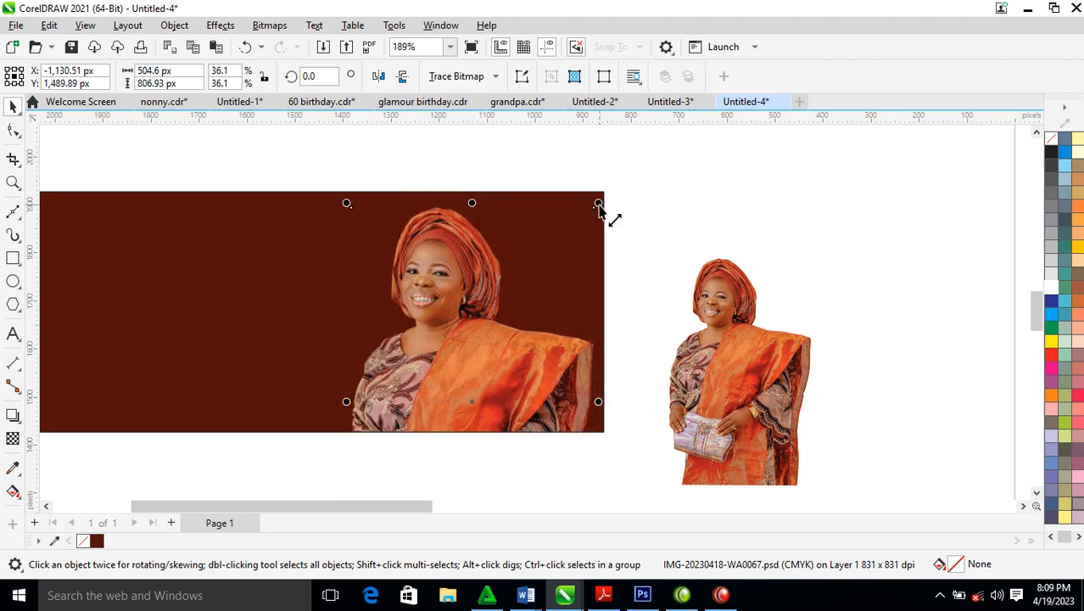
{"action": "mouse_move", "coordinate": [599, 210]}
{"action": "left_mouse_down"}
{"action": "mouse_move", "coordinate": [610, 221]}
{"action": "mouse_move", "coordinate": [594, 225]}
{"action": "left_mouse_up"}
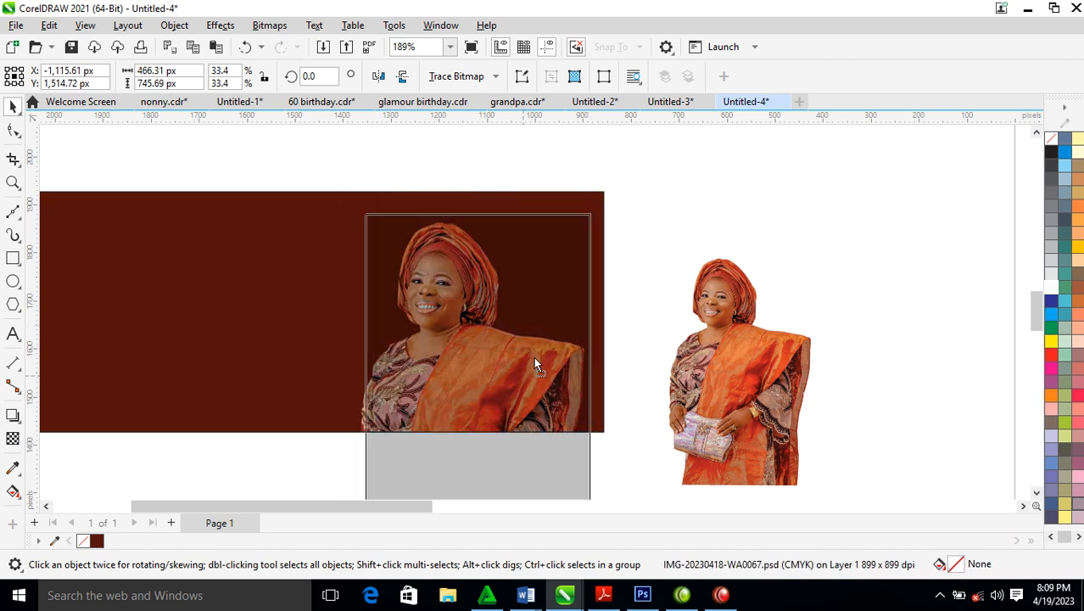
{"action": "left_click", "coordinate": [533, 355], "text": "ctrl"}
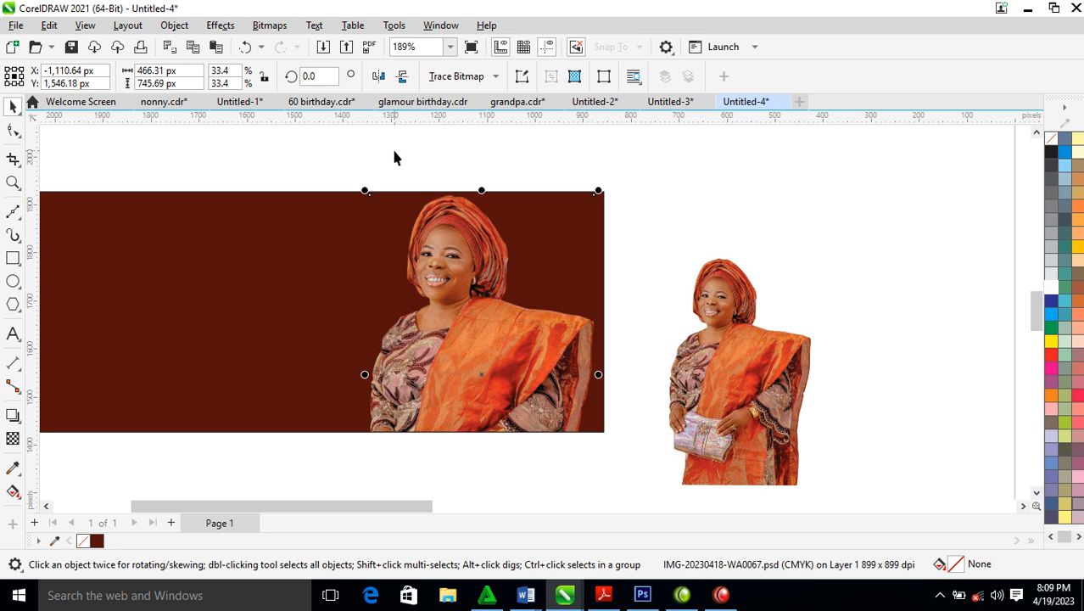
Step: Place another copy of the photo over the banner's left part and activate the Transparency tool for it
{"action": "left_click", "coordinate": [391, 146]}
{"action": "left_click_drag", "start_coordinate": [718, 371], "coordinate": [222, 288]}
{"action": "right_click", "coordinate": [222, 288]}
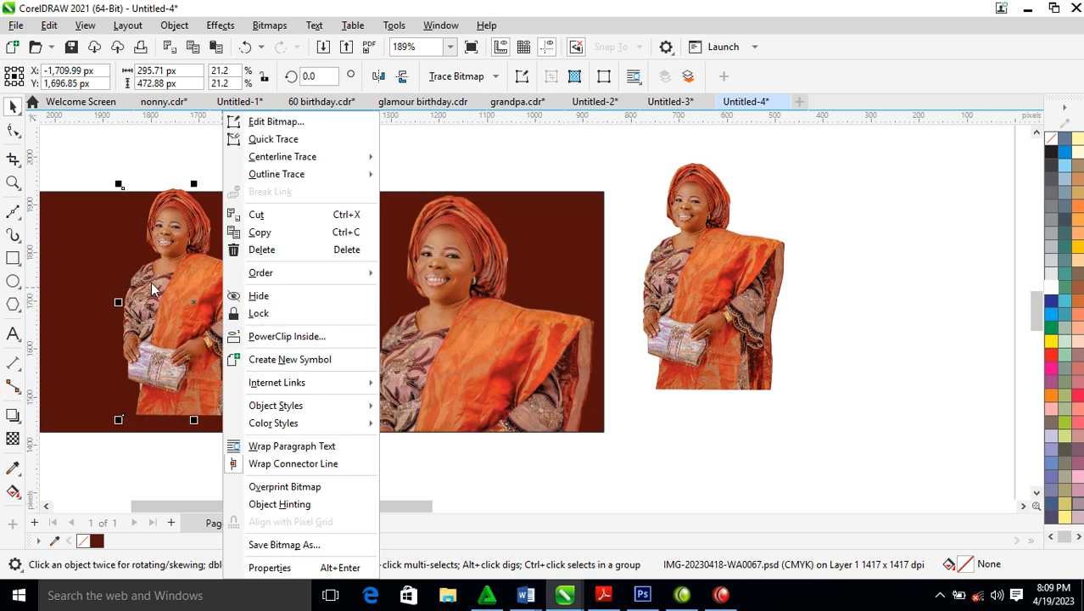
{"action": "left_click", "coordinate": [181, 316]}
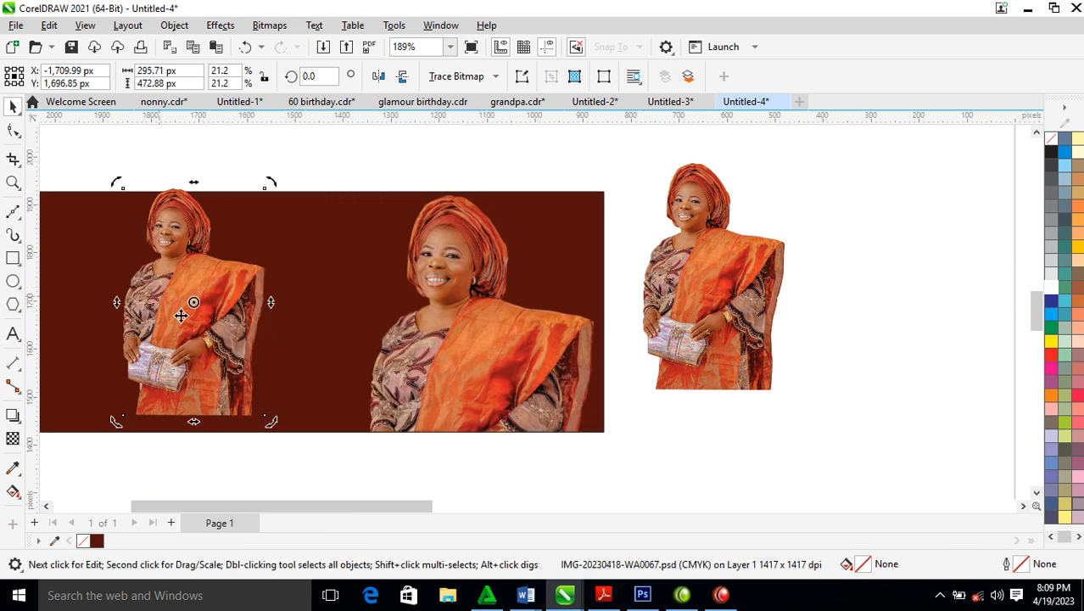
{"action": "left_click", "coordinate": [12, 438]}
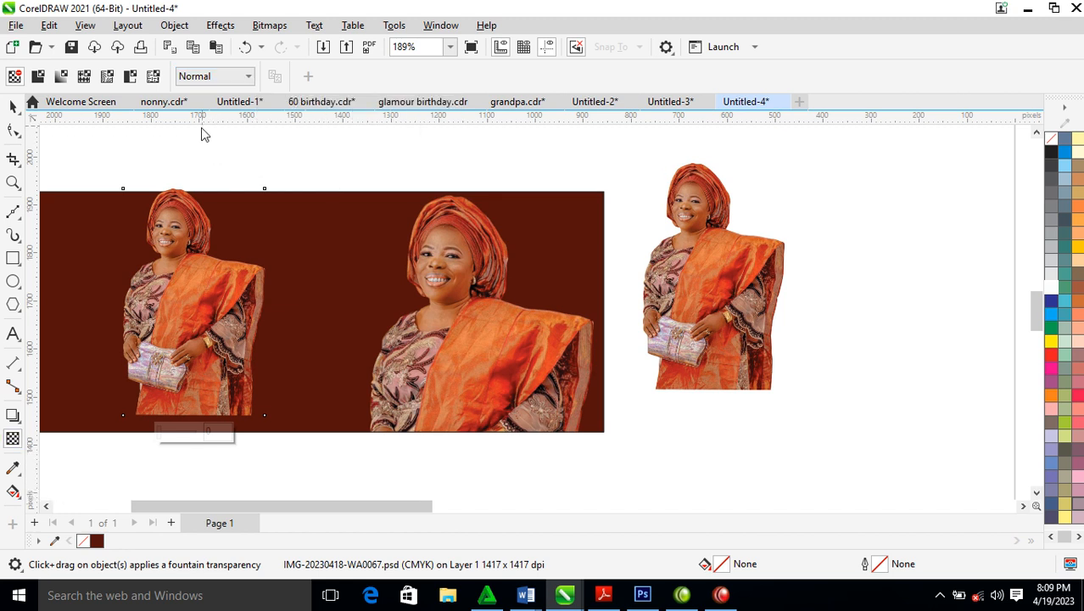
Step: Try the Screen, Color Burn and Subtract merge modes on the left photo copy
{"action": "left_click", "coordinate": [250, 77]}
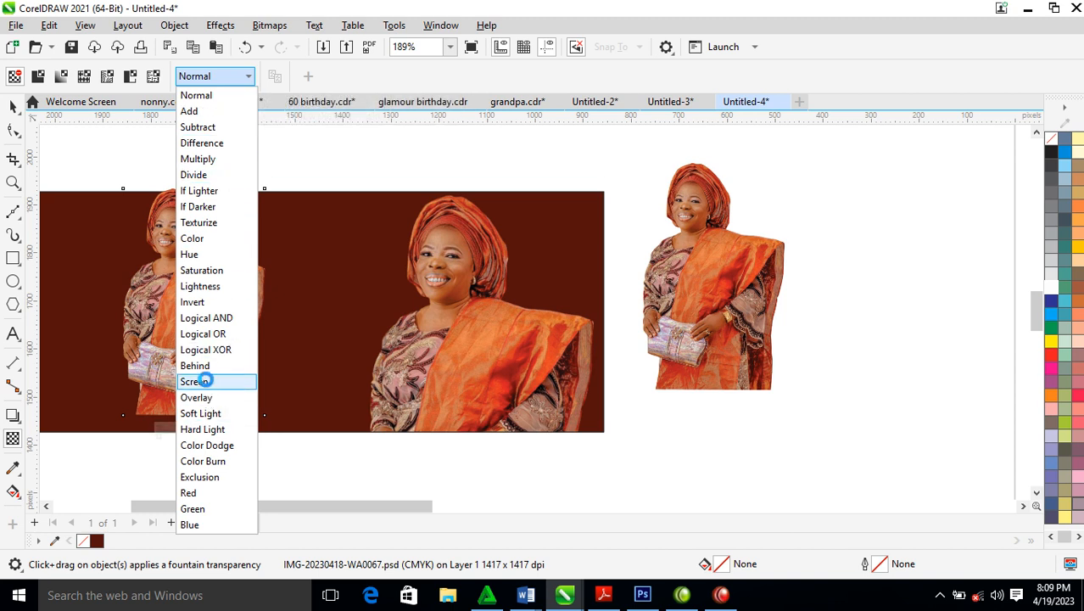
{"action": "left_click", "coordinate": [205, 387]}
{"action": "left_click", "coordinate": [254, 79]}
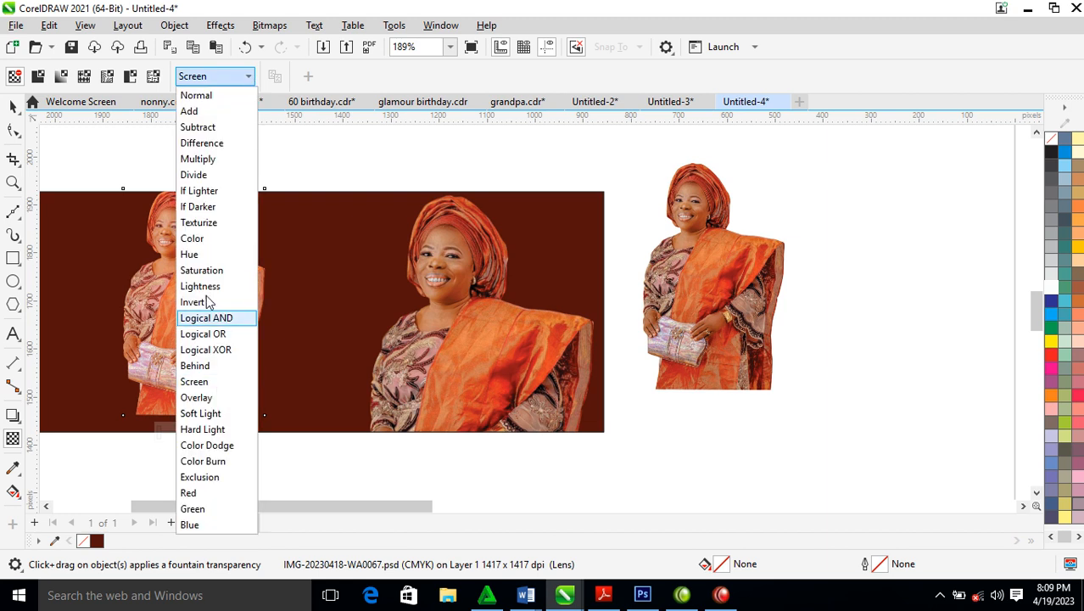
{"action": "left_click", "coordinate": [214, 462]}
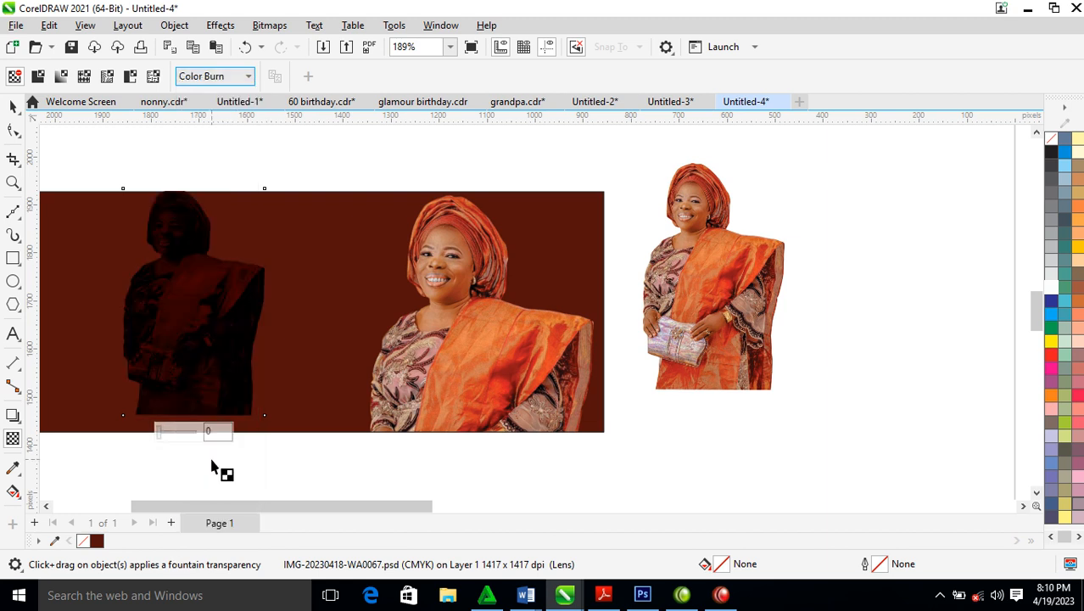
{"action": "left_click", "coordinate": [251, 76]}
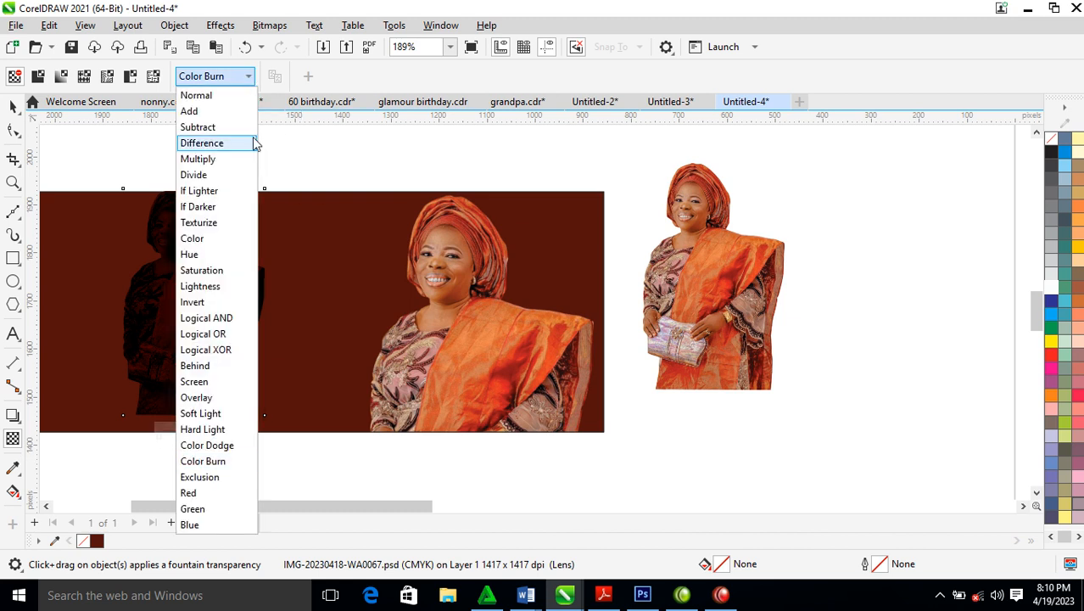
{"action": "left_click", "coordinate": [208, 129]}
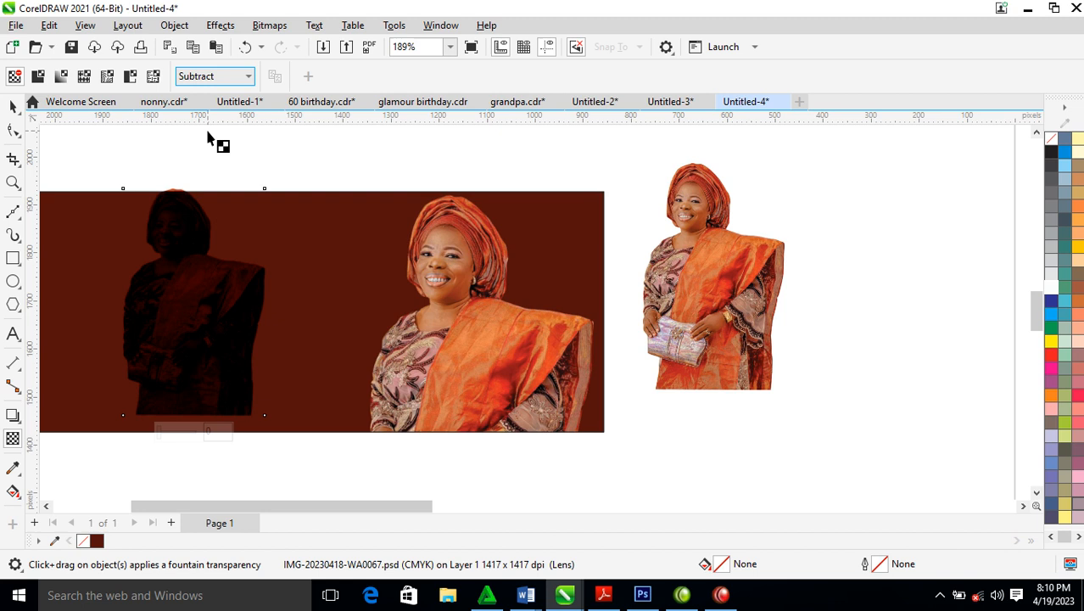
Step: Set the left photo copy's transparency merge mode to Multiply
{"action": "left_click", "coordinate": [246, 76]}
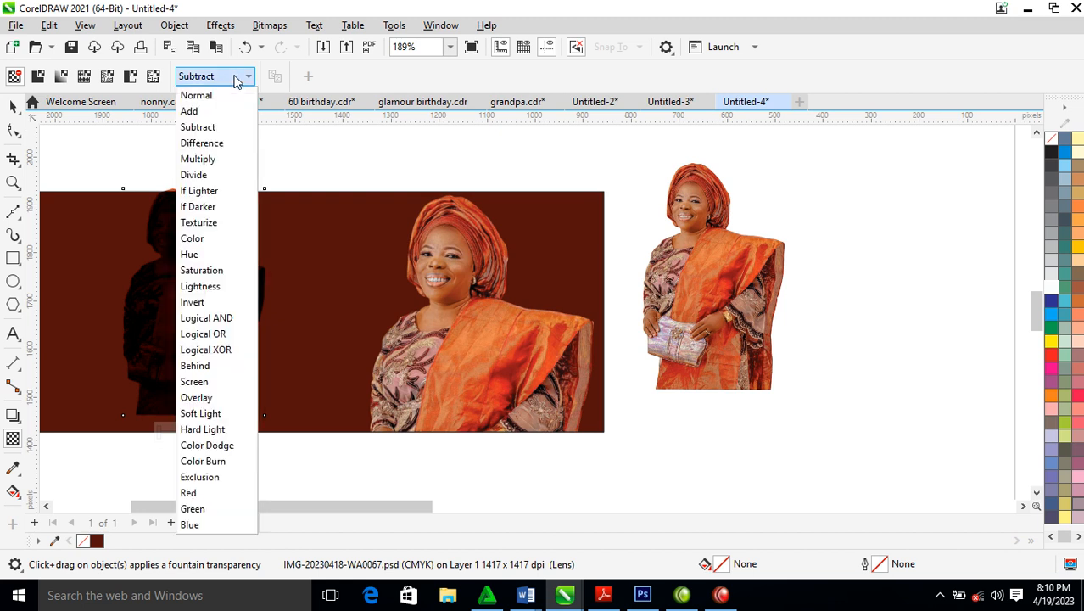
{"action": "left_click", "coordinate": [212, 161]}
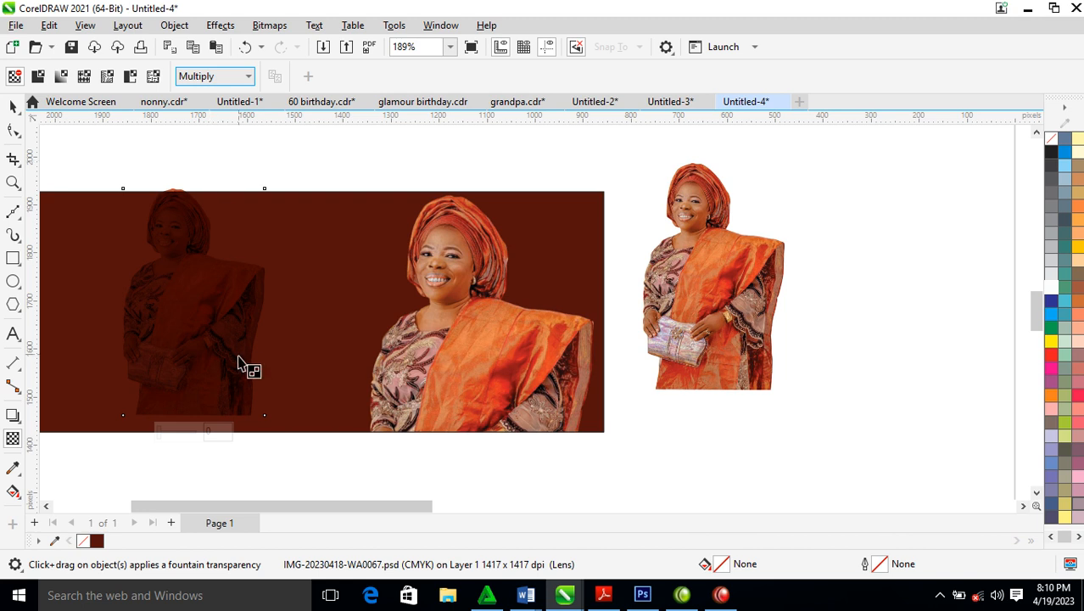
{"action": "left_click", "coordinate": [13, 105]}
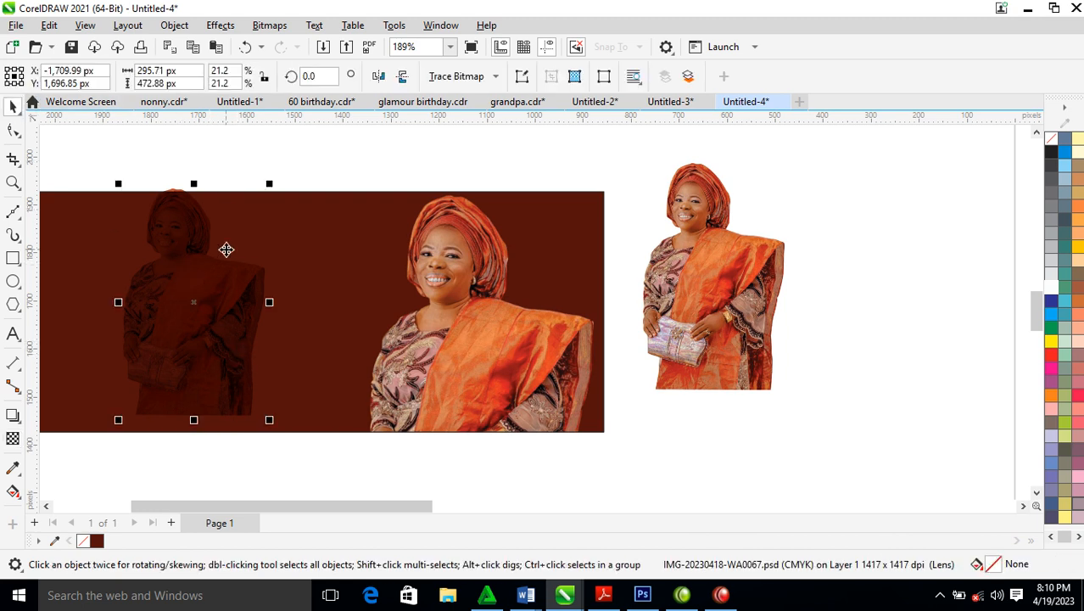
Step: Enlarge the Multiply-blended photo to about 891 by 1425 px and position it over the banner's left half
{"action": "scroll", "coordinate": [222, 247], "scroll_direction": "down", "scroll_amount": 2}
{"action": "key", "text": "z"}
{"action": "left_click_drag", "start_coordinate": [551, 177], "coordinate": [47, 360]}
{"action": "left_click_drag", "start_coordinate": [576, 210], "coordinate": [823, 103]}
{"action": "left_click_drag", "start_coordinate": [492, 206], "coordinate": [486, 436]}
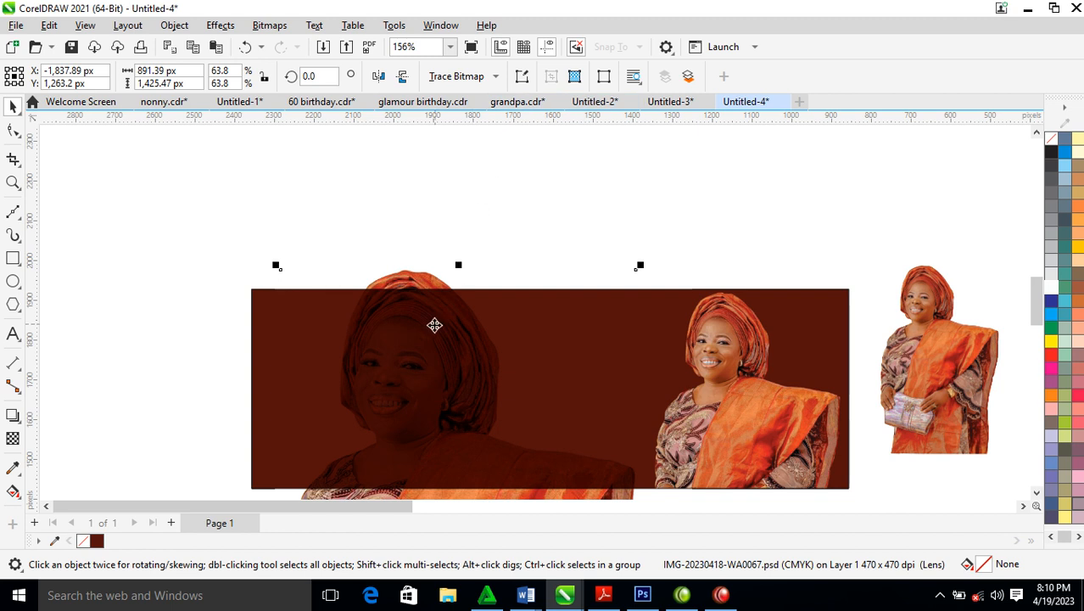
Step: PowerClip the enlarged blended photo inside the banner and move it to the banner's left end
{"action": "left_click_drag", "start_coordinate": [430, 382], "coordinate": [727, 303]}
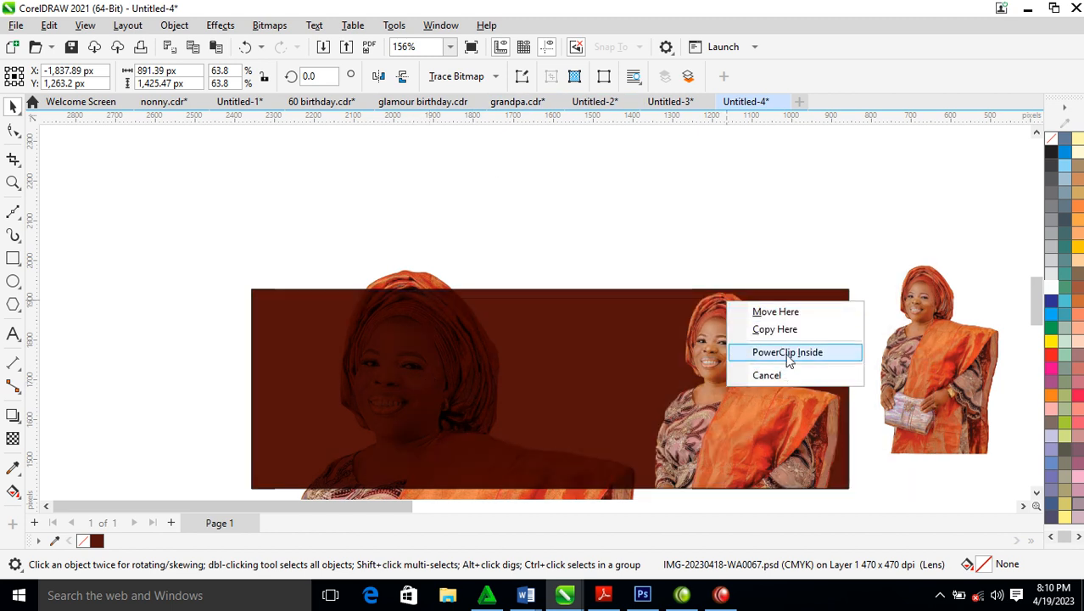
{"action": "left_click", "coordinate": [787, 369]}
{"action": "left_click", "coordinate": [695, 318], "text": "ctrl"}
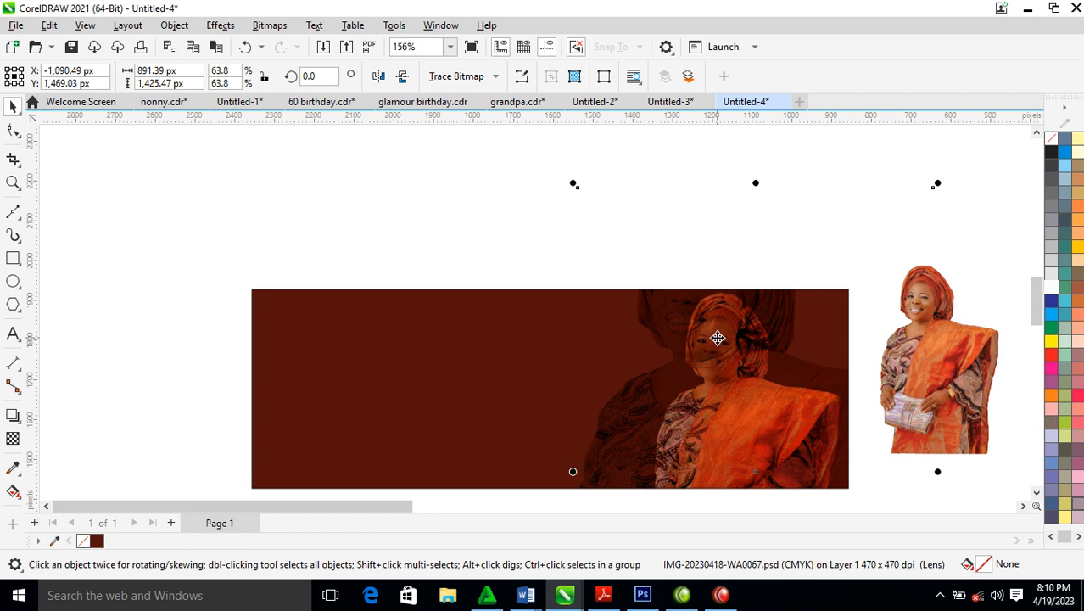
{"action": "left_click_drag", "start_coordinate": [718, 338], "coordinate": [345, 413]}
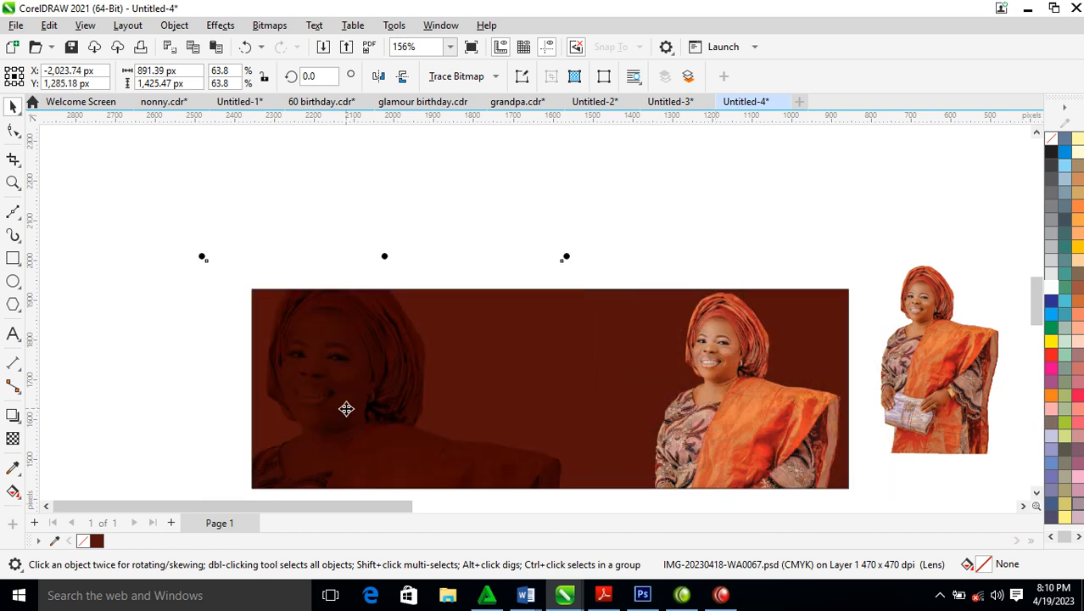
Step: Mirror the blended photo horizontally, enlarge it to about 1181 by 1889 px and fit the face against the banner's left end
{"action": "left_click", "coordinate": [378, 76]}
{"action": "left_click_drag", "start_coordinate": [448, 387], "coordinate": [319, 398]}
{"action": "left_click_drag", "start_coordinate": [443, 275], "coordinate": [501, 180]}
{"action": "left_click_drag", "start_coordinate": [378, 370], "coordinate": [361, 400]}
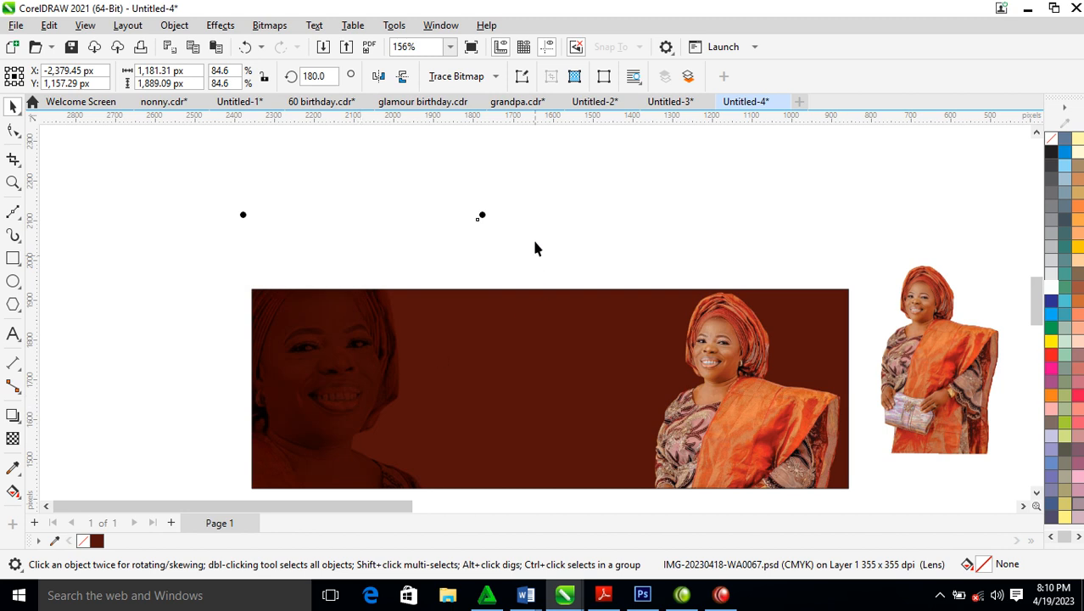
{"action": "left_click", "coordinate": [517, 268]}
{"action": "key", "text": "z"}
{"action": "left_click_drag", "start_coordinate": [253, 265], "coordinate": [987, 490]}
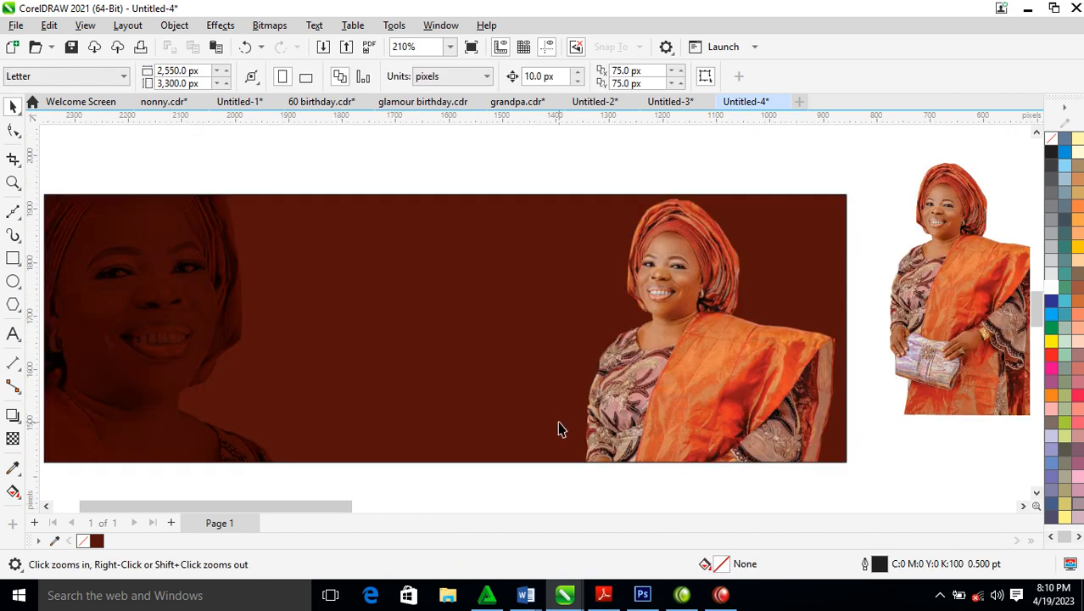
Step: Add the artistic text "Happy 60th Birthday" on the banner between the two faces
{"action": "key", "text": "F8"}
{"action": "left_click", "coordinate": [306, 305]}
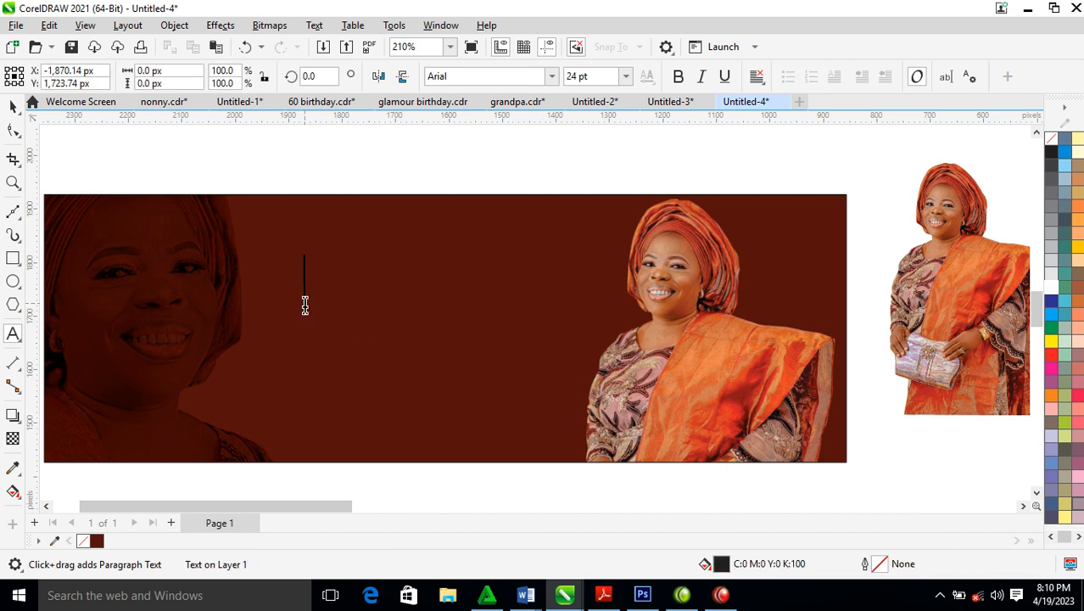
{"action": "type", "text": "Happy"}
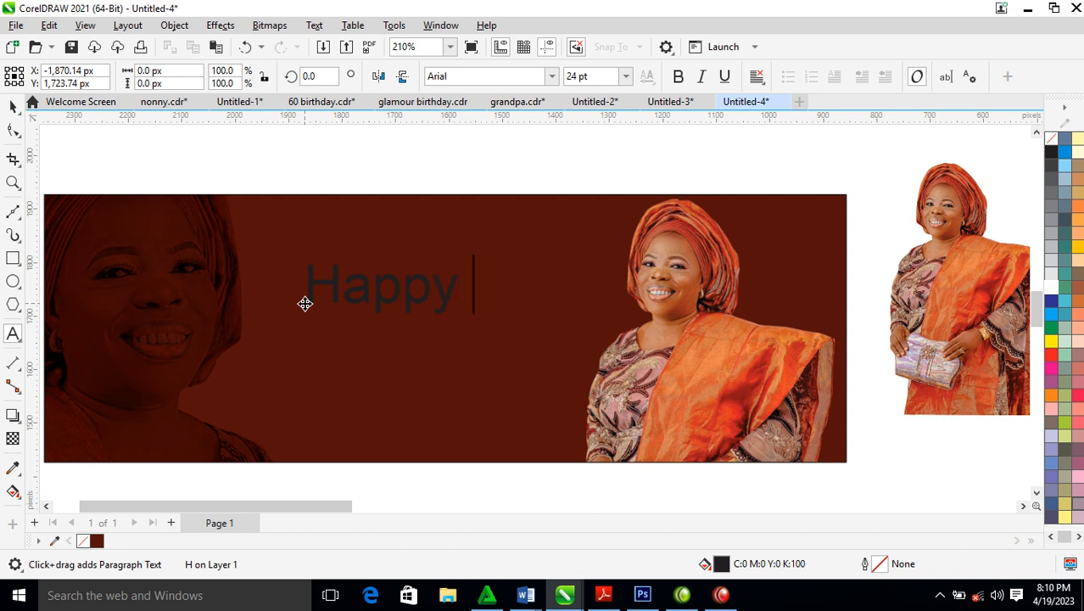
{"action": "type", "text": " ^"}
{"action": "key", "text": "BackSpace"}
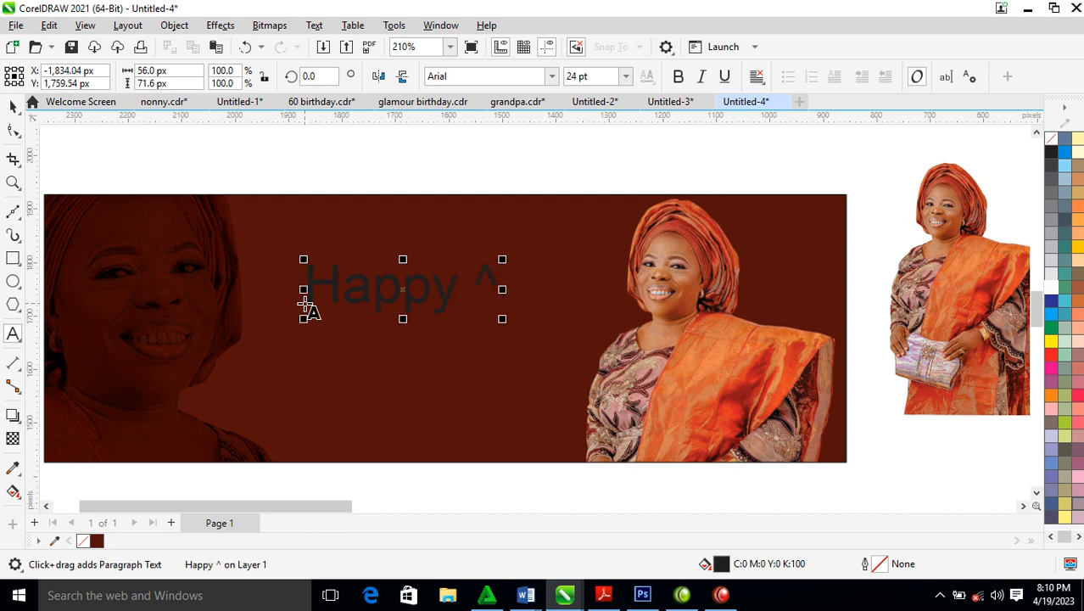
{"action": "type", "text": "60"}
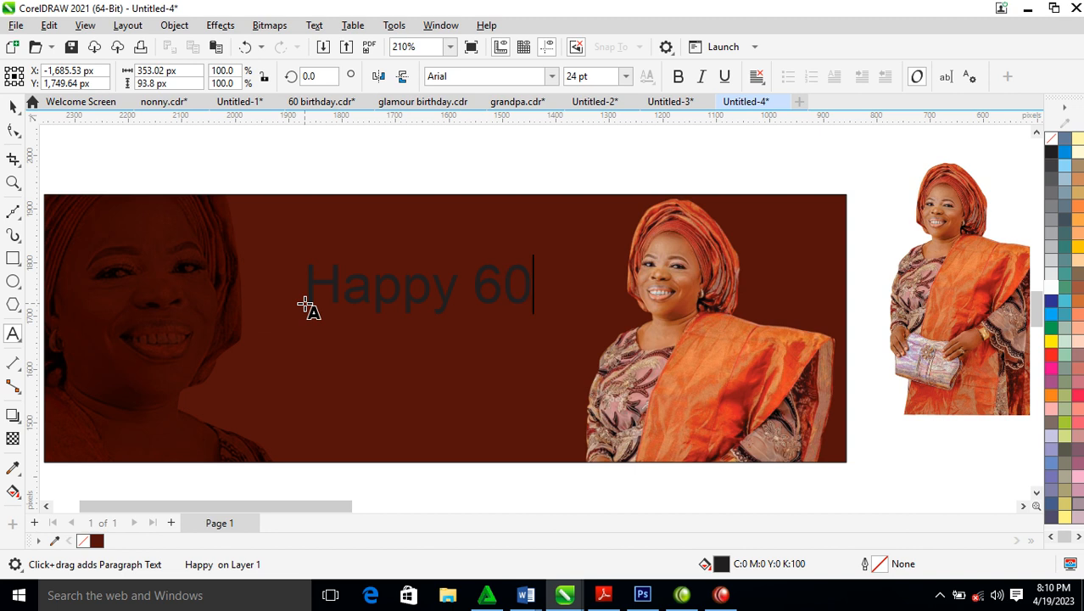
{"action": "type", "text": "th Birt"}
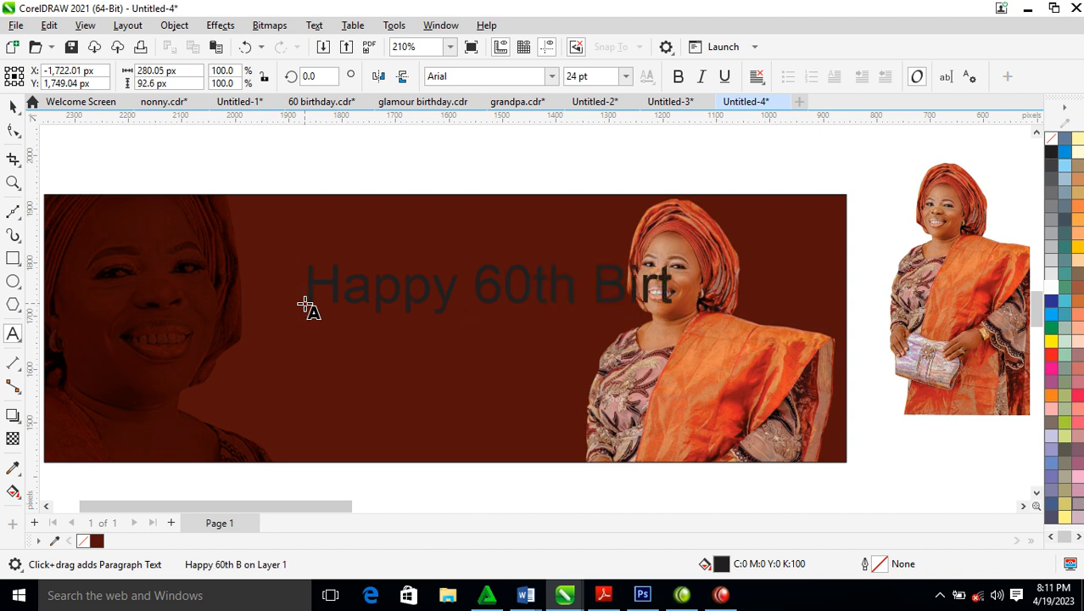
{"action": "type", "text": "hday"}
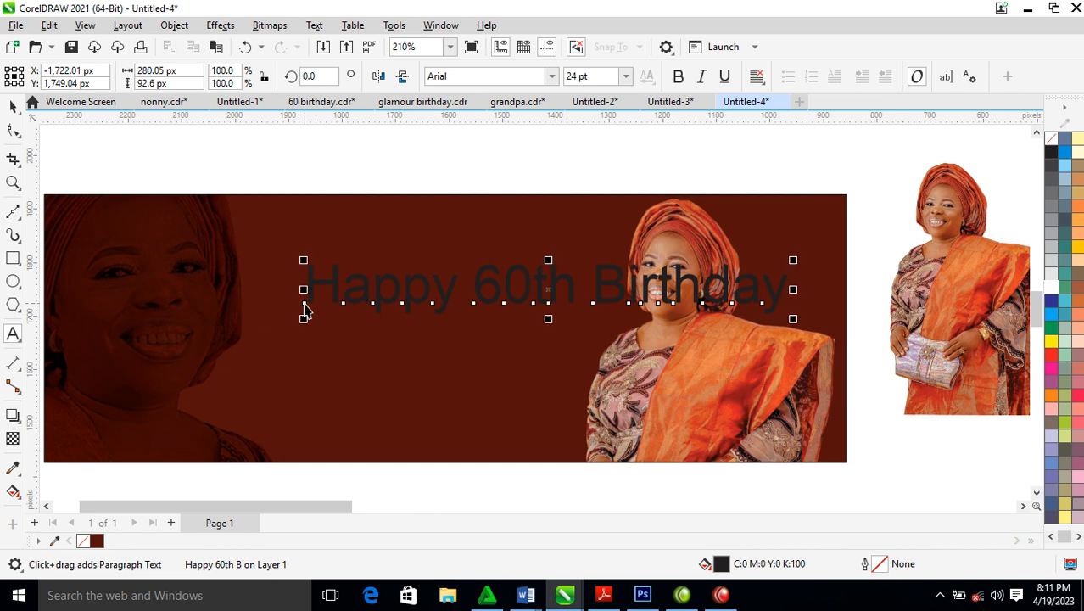
{"action": "key", "text": "ctrl+space"}
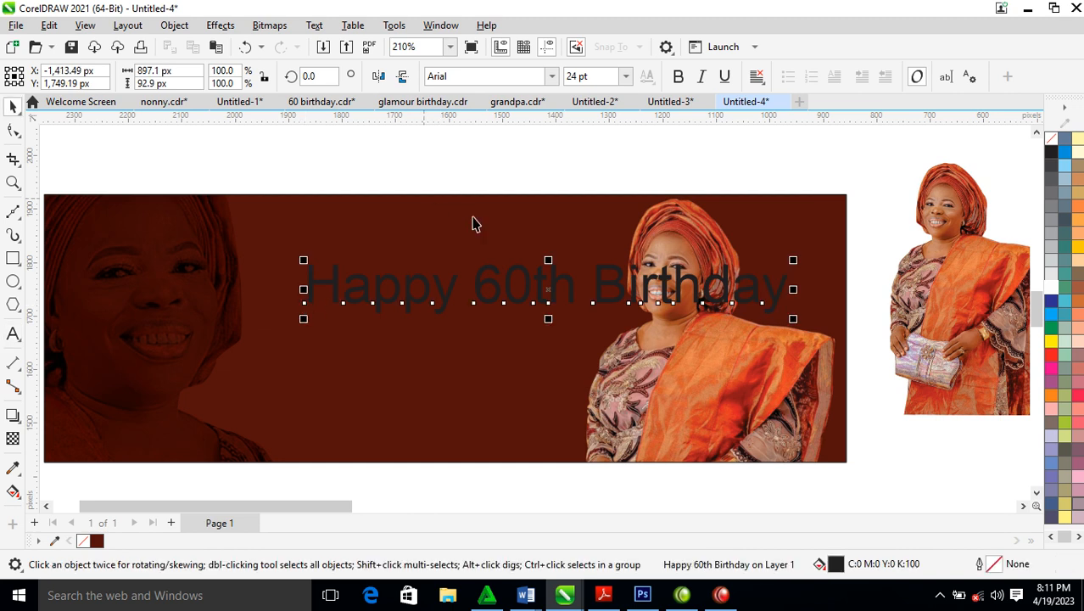
Step: Format the birthday text in white Chequers DEMO and scale it to about 515 px wide between the two faces
{"action": "left_click", "coordinate": [552, 76]}
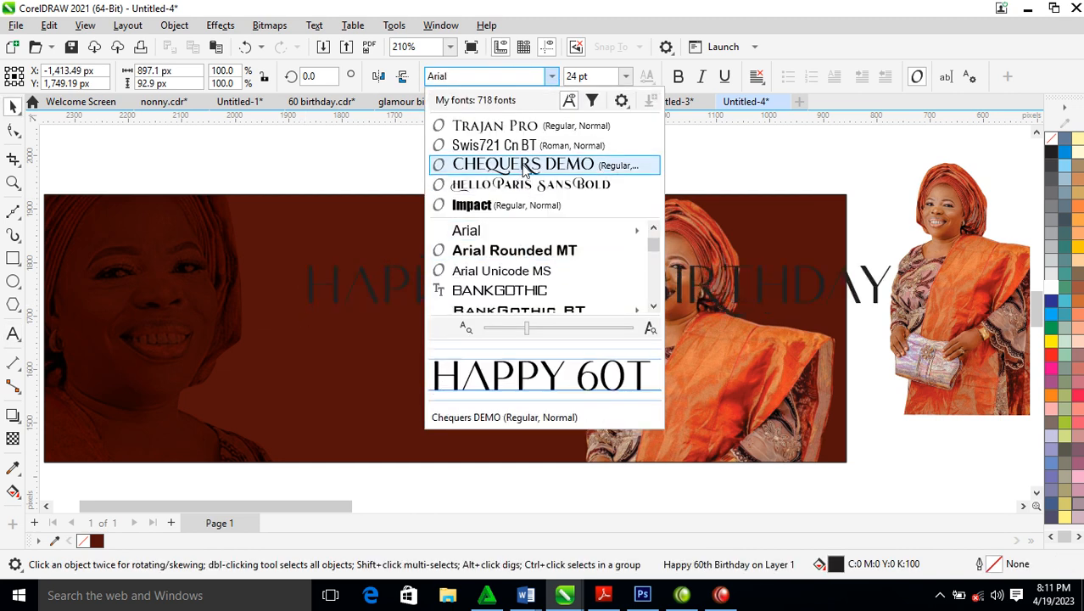
{"action": "left_click", "coordinate": [523, 166]}
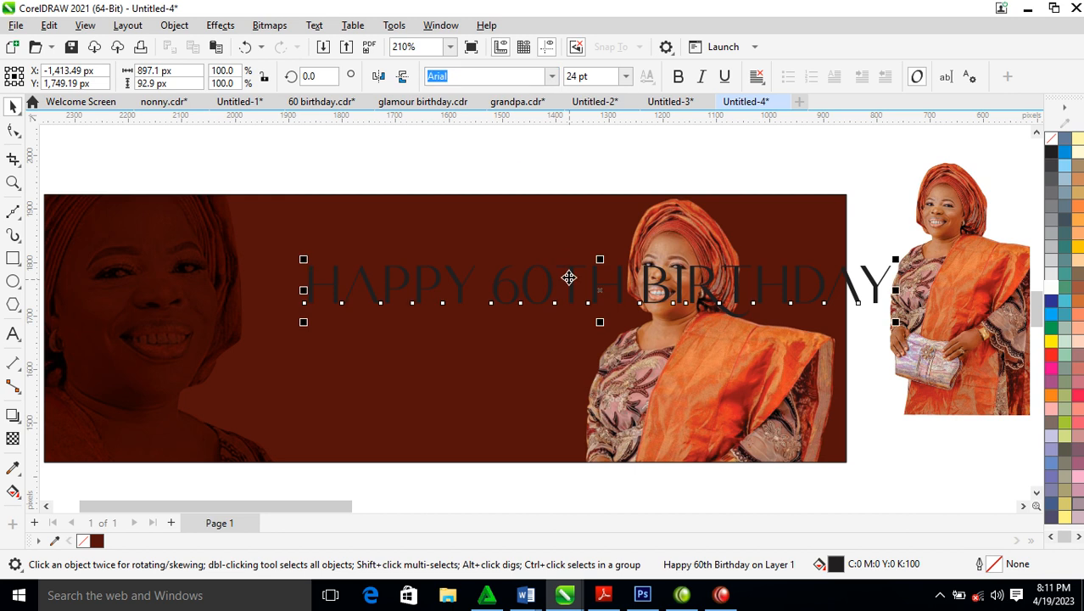
{"action": "left_click", "coordinate": [1052, 287]}
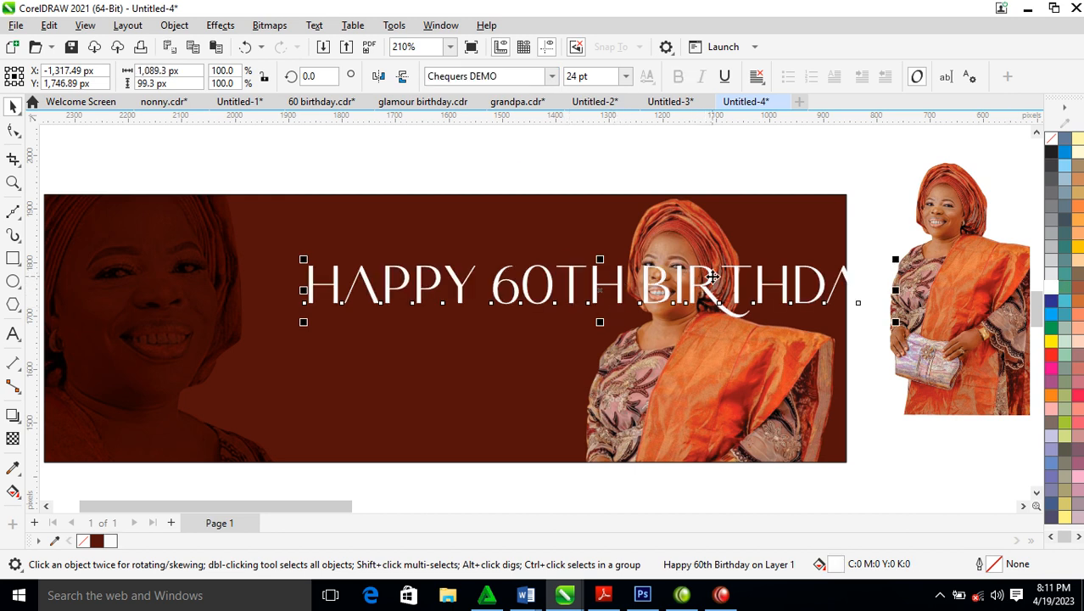
{"action": "left_click_drag", "start_coordinate": [714, 277], "coordinate": [485, 332]}
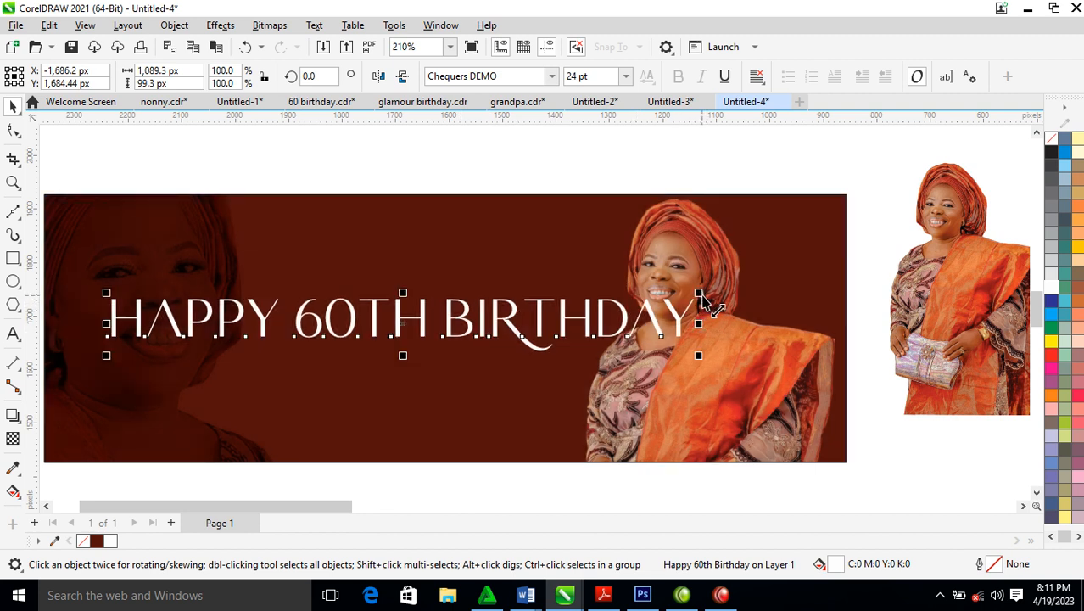
{"action": "left_click_drag", "start_coordinate": [699, 293], "coordinate": [553, 298]}
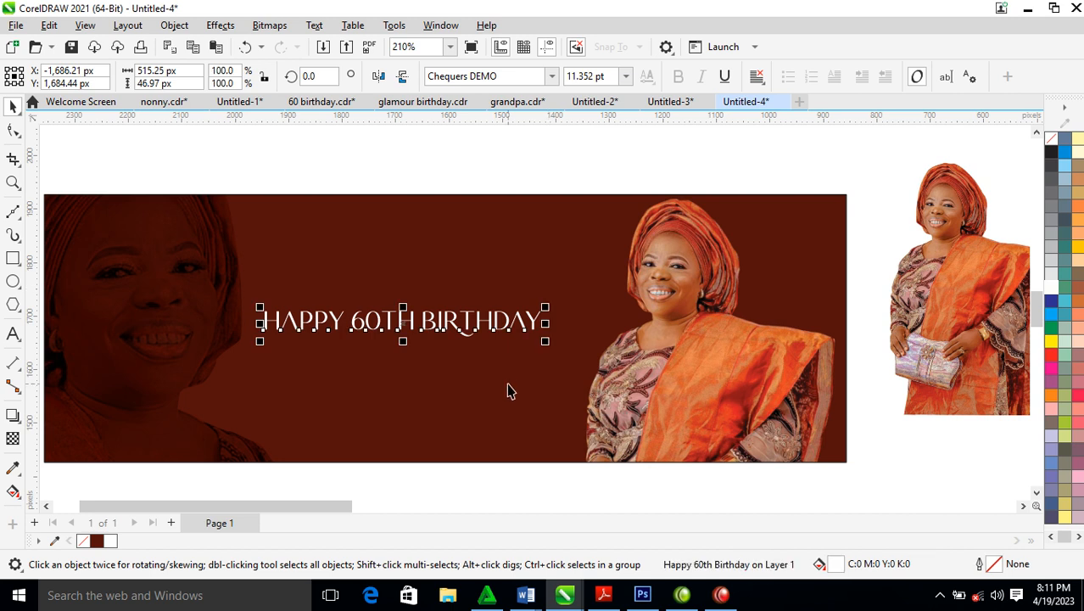
Step: Break the birthday text apart into separate words and enlarge "60TH" to about 474 by 146 px
{"action": "key", "text": "ctrl+k"}
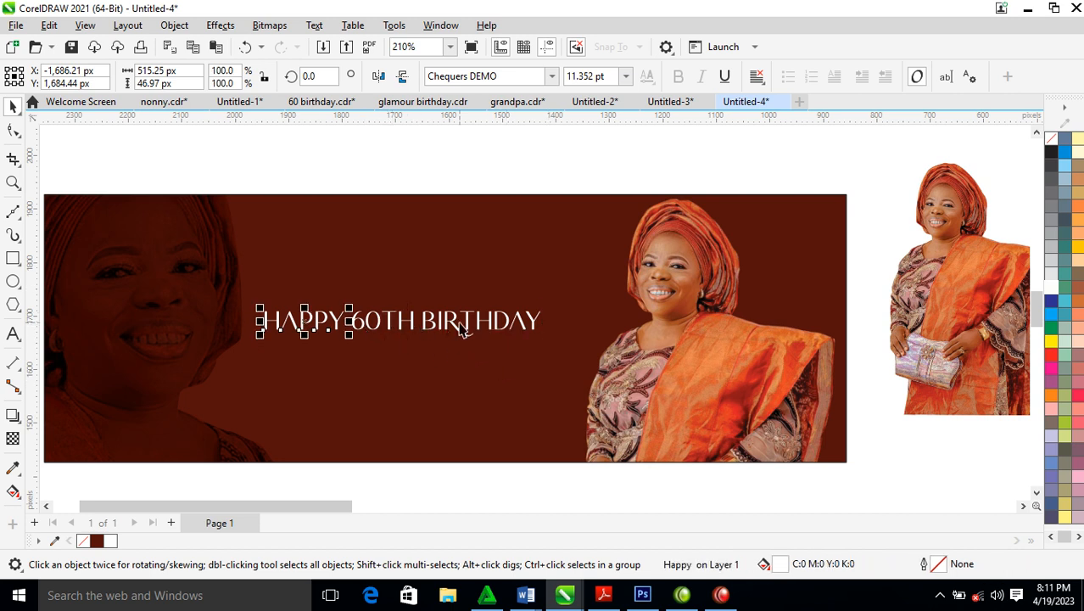
{"action": "left_click_drag", "start_coordinate": [454, 323], "coordinate": [495, 323]}
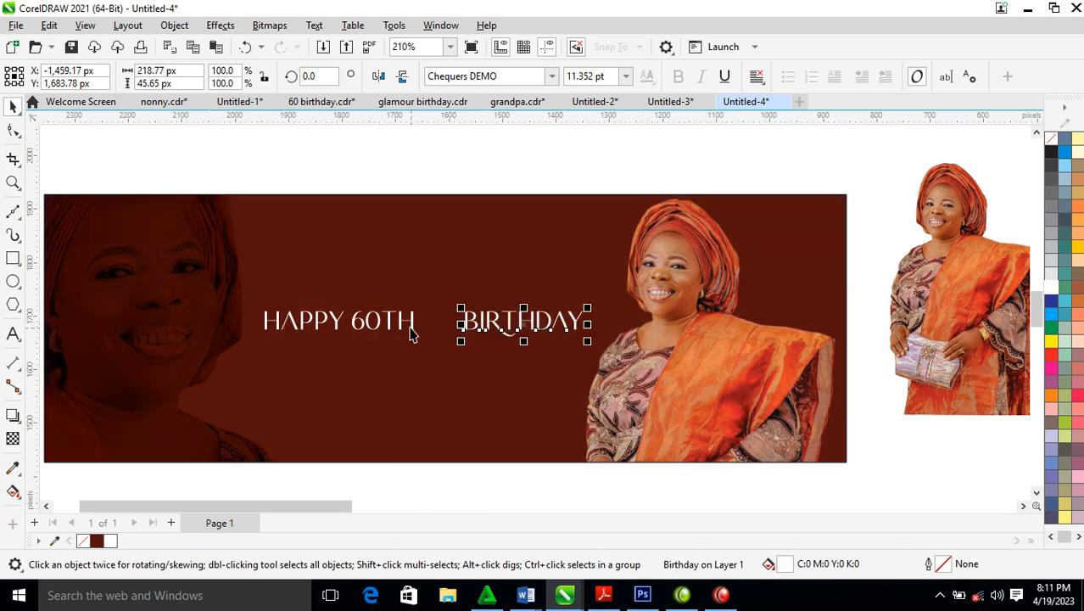
{"action": "left_click", "coordinate": [406, 329]}
{"action": "left_click_drag", "start_coordinate": [423, 346], "coordinate": [617, 491]}
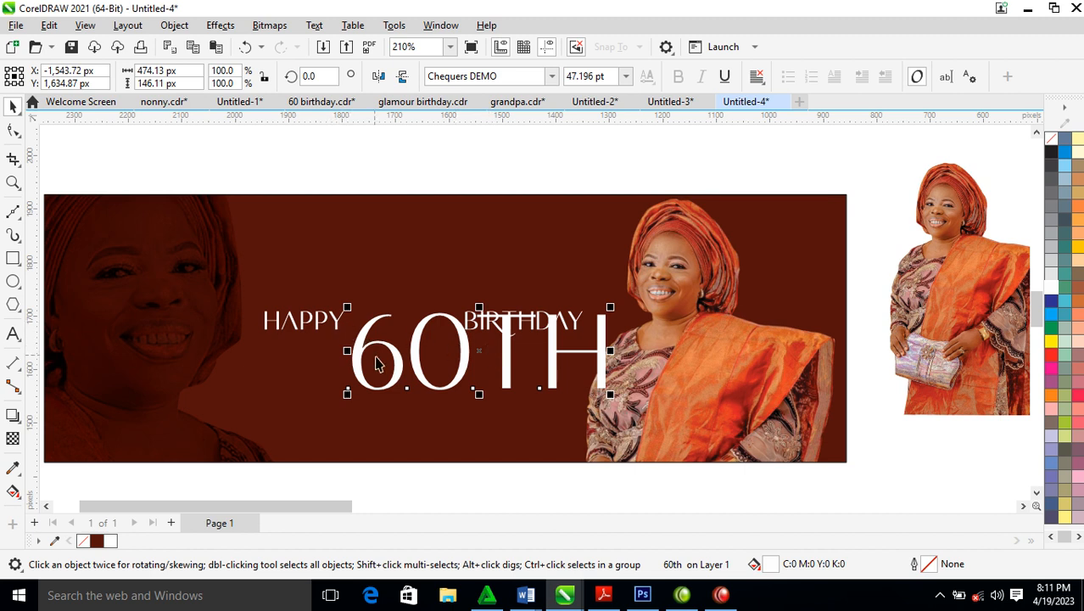
Step: Arrange the words in one row, with "HAPPY" before the enlarged "60TH" and "BIRTHDAY" right after it
{"action": "left_click_drag", "start_coordinate": [340, 328], "coordinate": [149, 337]}
{"action": "left_click_drag", "start_coordinate": [404, 376], "coordinate": [211, 348]}
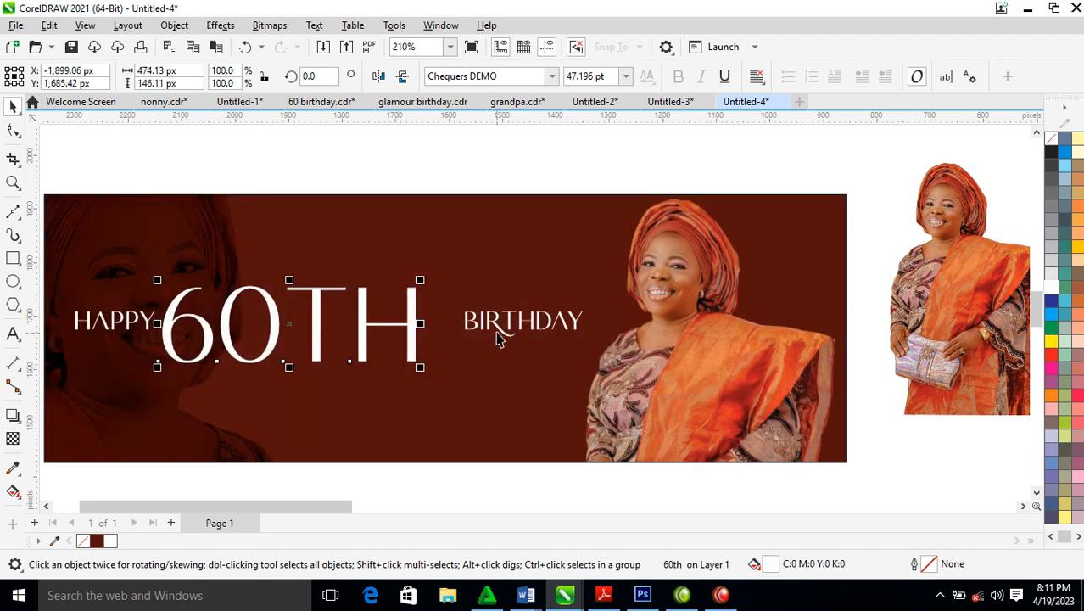
{"action": "left_click_drag", "start_coordinate": [500, 333], "coordinate": [460, 336]}
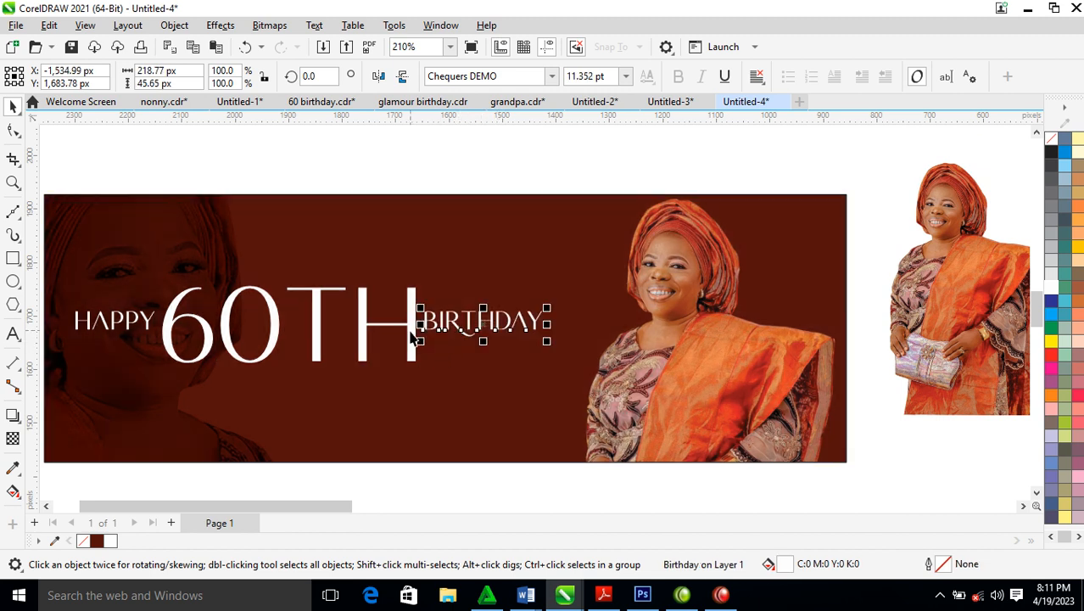
Step: Tighten the letter spacing of "60TH" with the Shape tool and move "BIRTHDAY" up against its end
{"action": "left_click", "coordinate": [409, 326]}
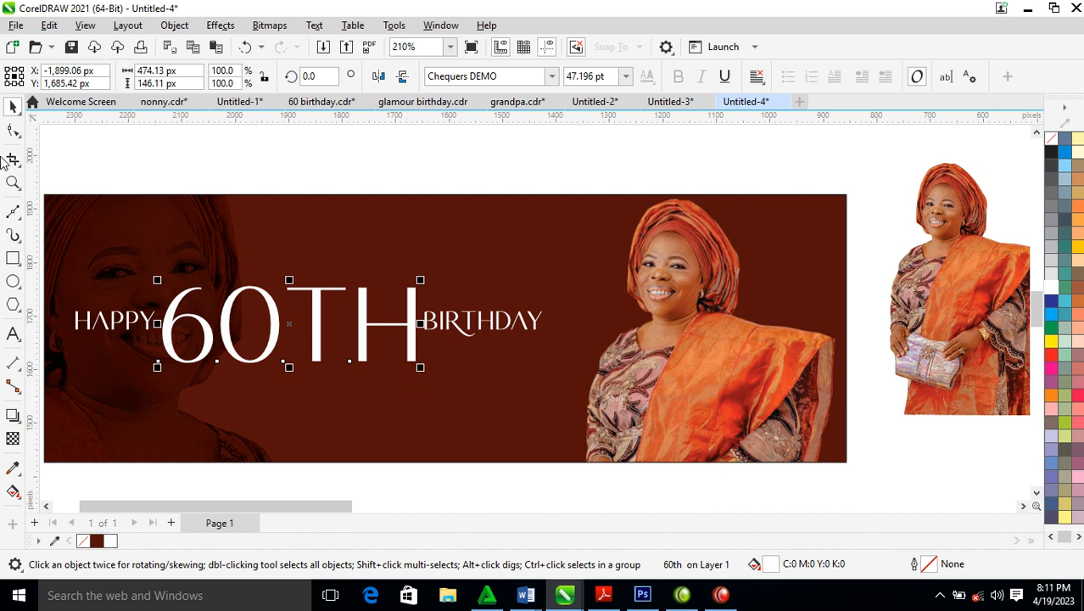
{"action": "left_click", "coordinate": [13, 132]}
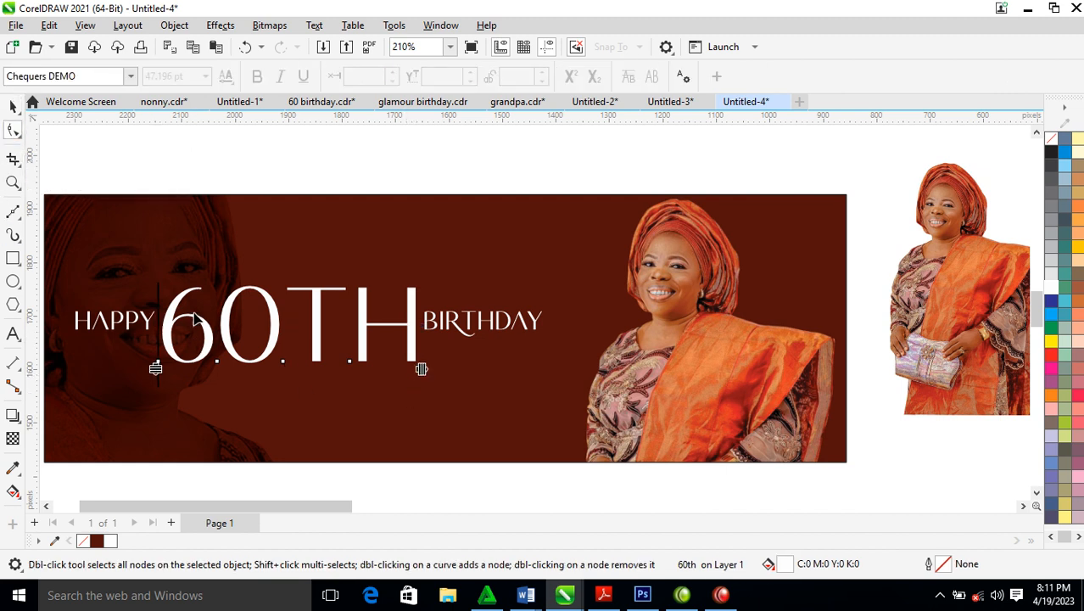
{"action": "left_click_drag", "start_coordinate": [424, 371], "coordinate": [387, 379]}
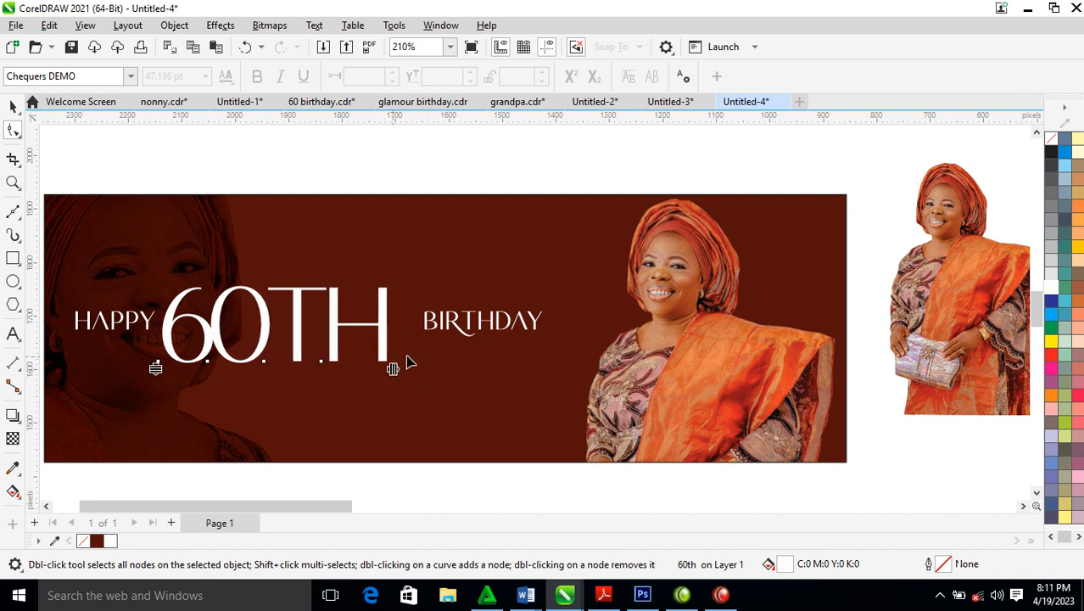
{"action": "key", "text": "space"}
{"action": "left_click_drag", "start_coordinate": [505, 336], "coordinate": [463, 324]}
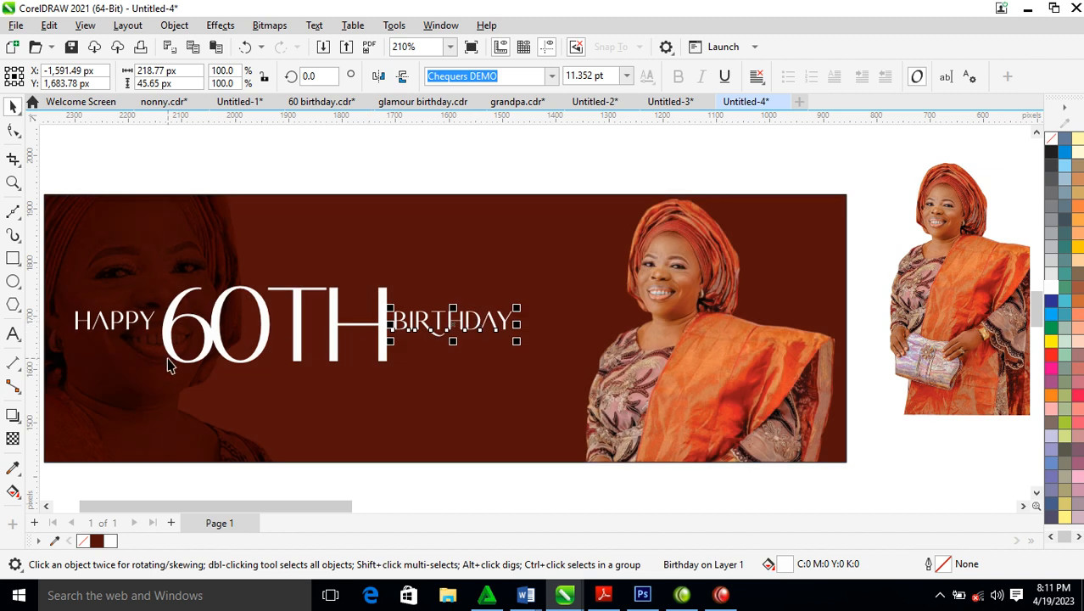
Step: Fill "60TH" with an orange sampled from the woman's sash using the Color Eyedropper
{"action": "left_click", "coordinate": [12, 468]}
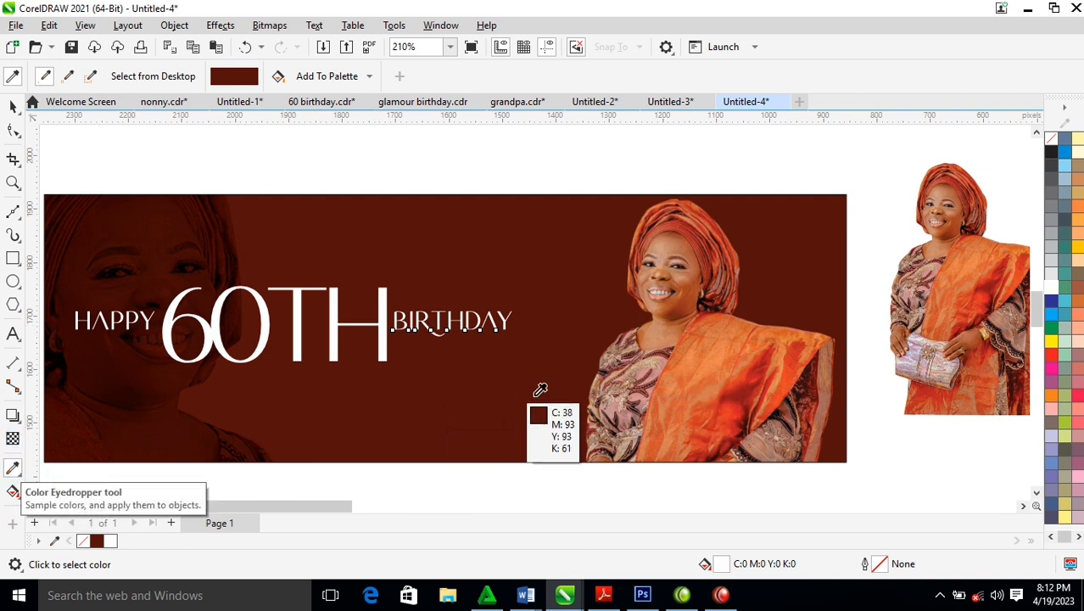
{"action": "left_click", "coordinate": [678, 367]}
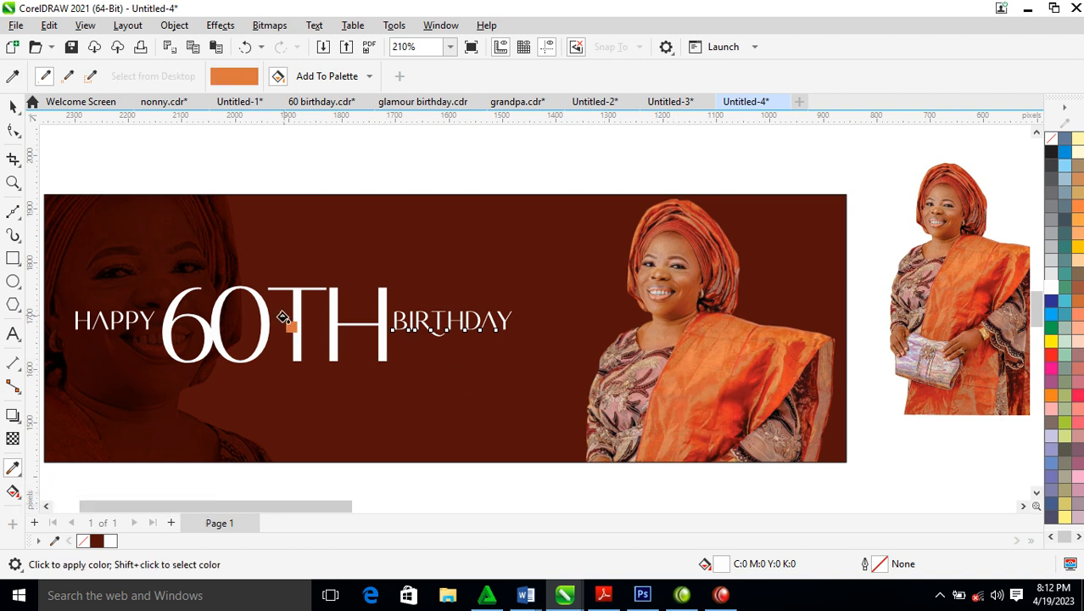
{"action": "left_click", "coordinate": [293, 324]}
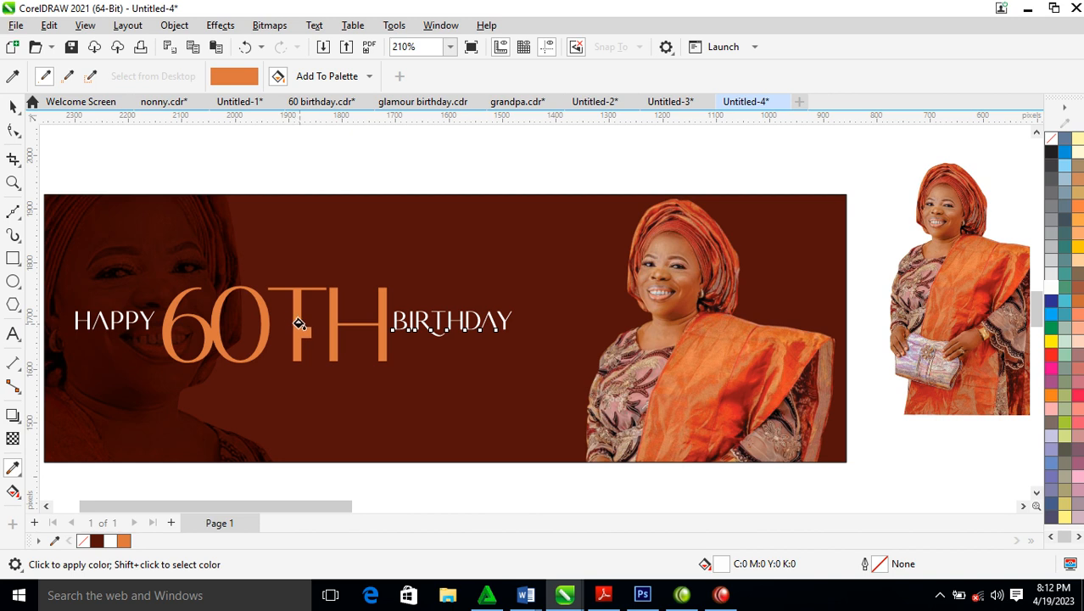
{"action": "key", "text": "z"}
{"action": "left_click_drag", "start_coordinate": [254, 269], "coordinate": [343, 355]}
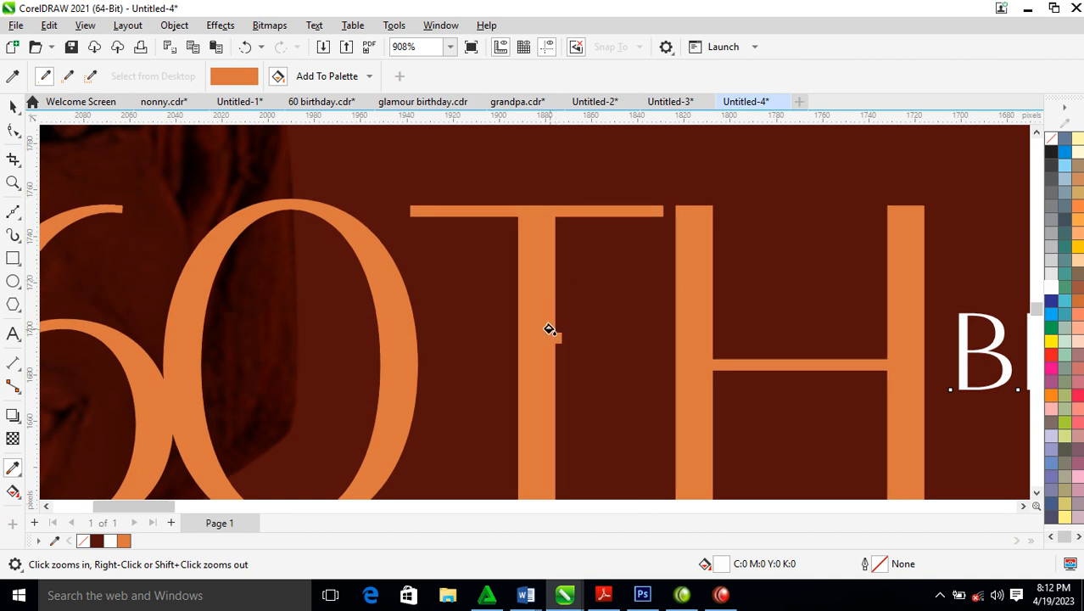
{"action": "scroll", "coordinate": [550, 329], "scroll_direction": "down", "scroll_amount": 1}
{"action": "scroll", "coordinate": [548, 329], "scroll_direction": "down", "scroll_amount": 5}
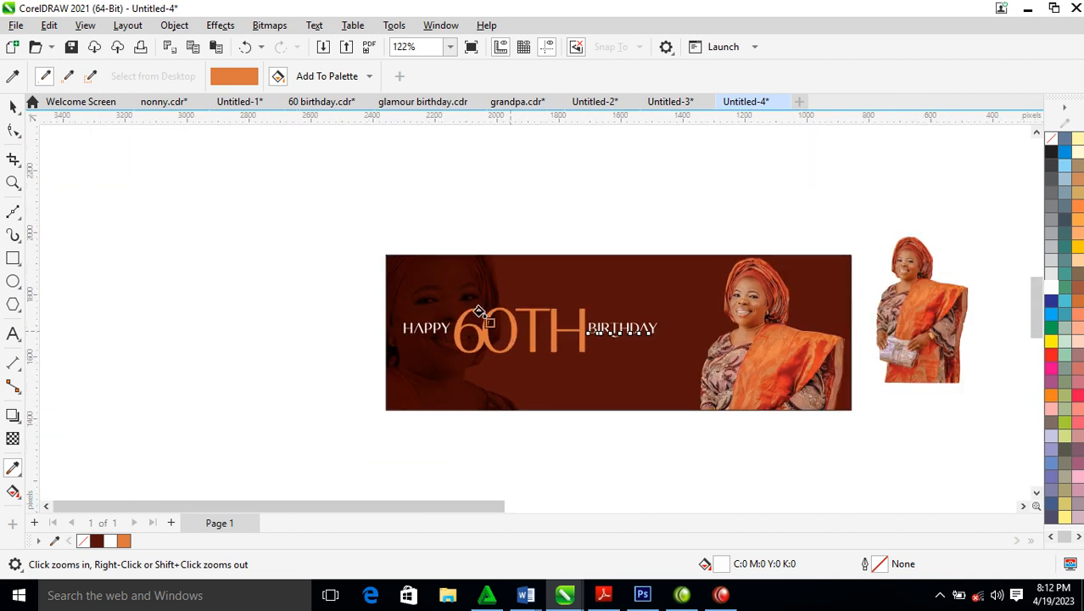
{"action": "key", "text": "space"}
Step: Draw a five-sided polygon about 104 by 99 px above "60TH", reshape it into a star and give it a white outline
{"action": "key", "text": "z"}
{"action": "left_click_drag", "start_coordinate": [351, 242], "coordinate": [814, 414]}
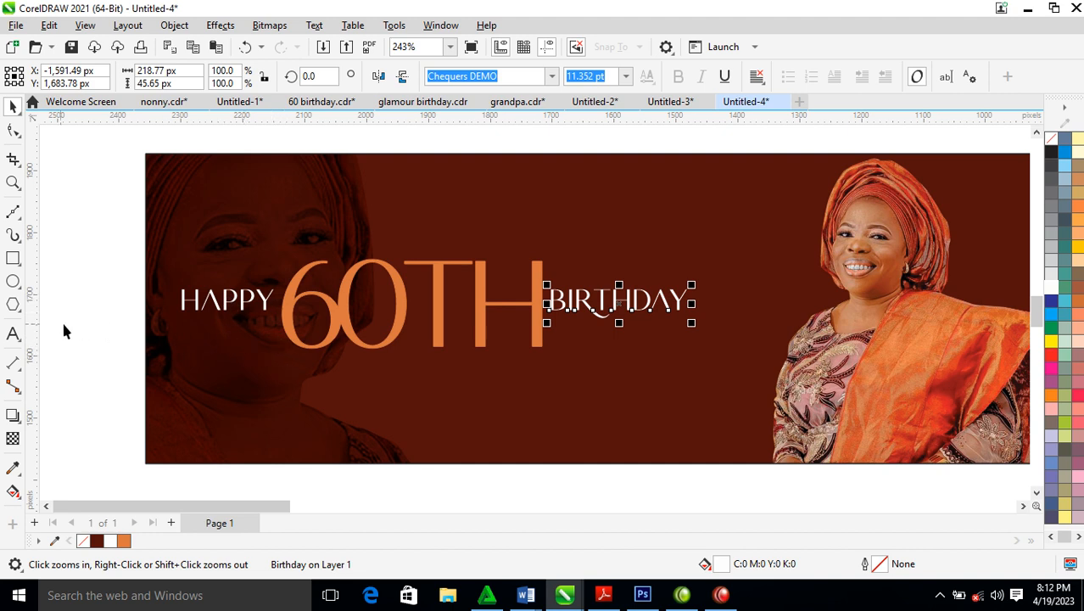
{"action": "left_click", "coordinate": [14, 304]}
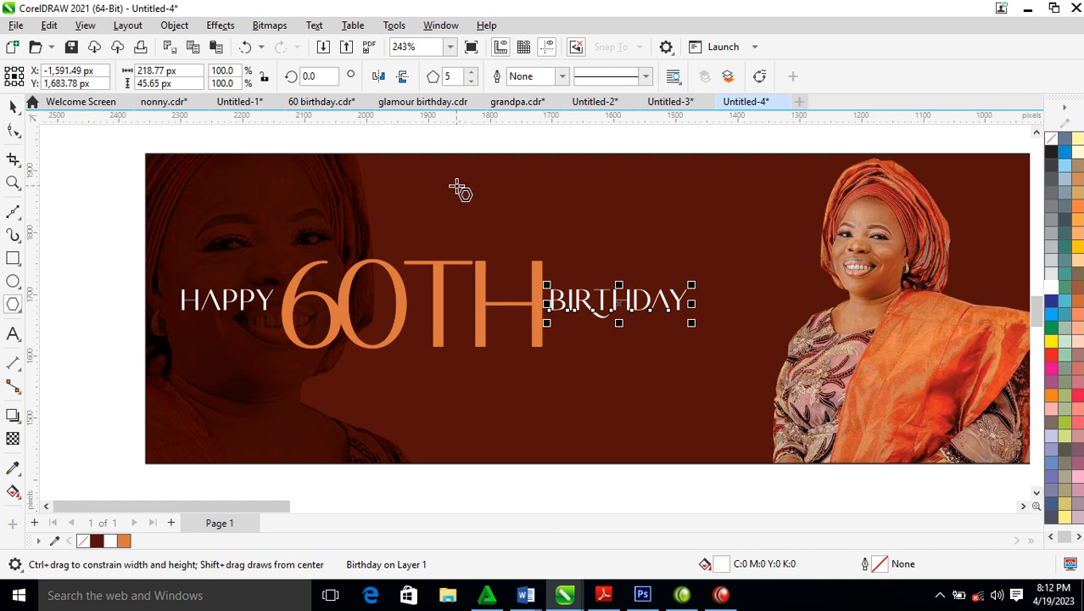
{"action": "left_click_drag", "start_coordinate": [457, 187], "coordinate": [485, 219]}
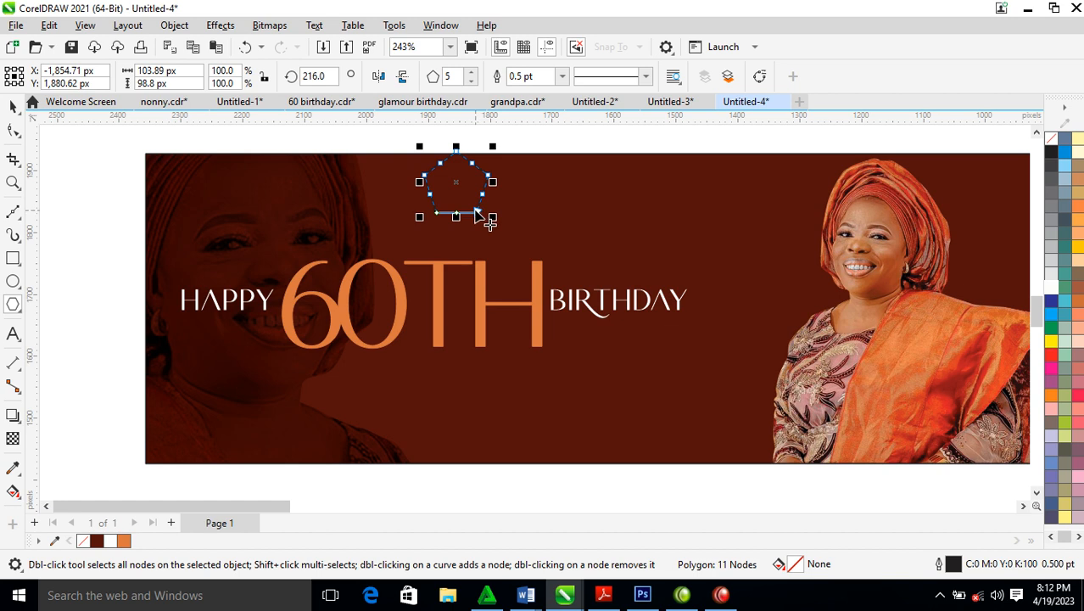
{"action": "left_click", "coordinate": [14, 129]}
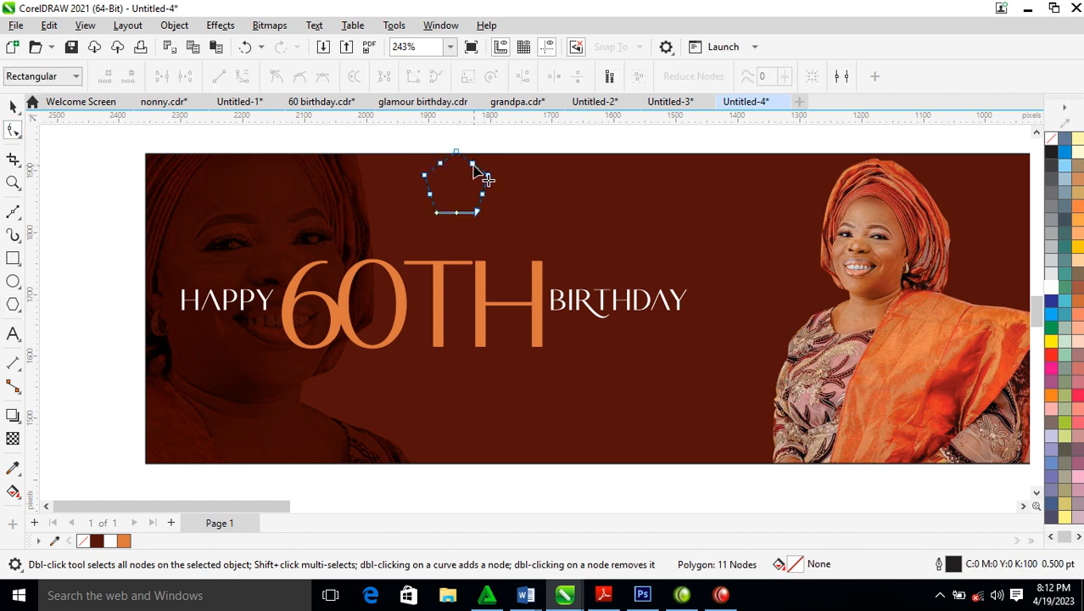
{"action": "left_click_drag", "start_coordinate": [473, 165], "coordinate": [464, 180]}
{"action": "key", "text": "space"}
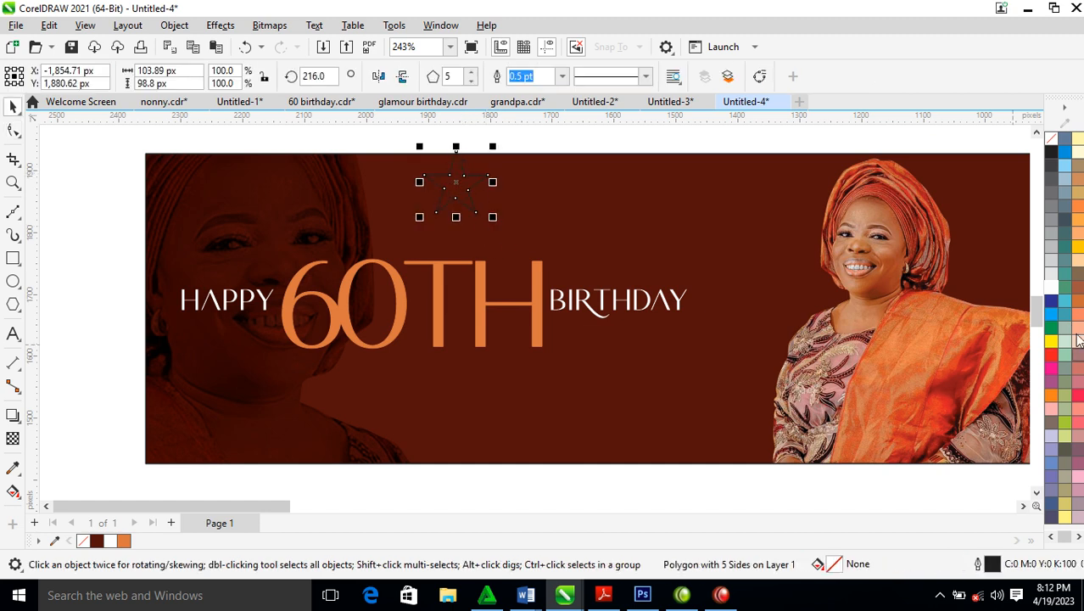
{"action": "right_click", "coordinate": [1051, 289]}
{"action": "left_click", "coordinate": [998, 293]}
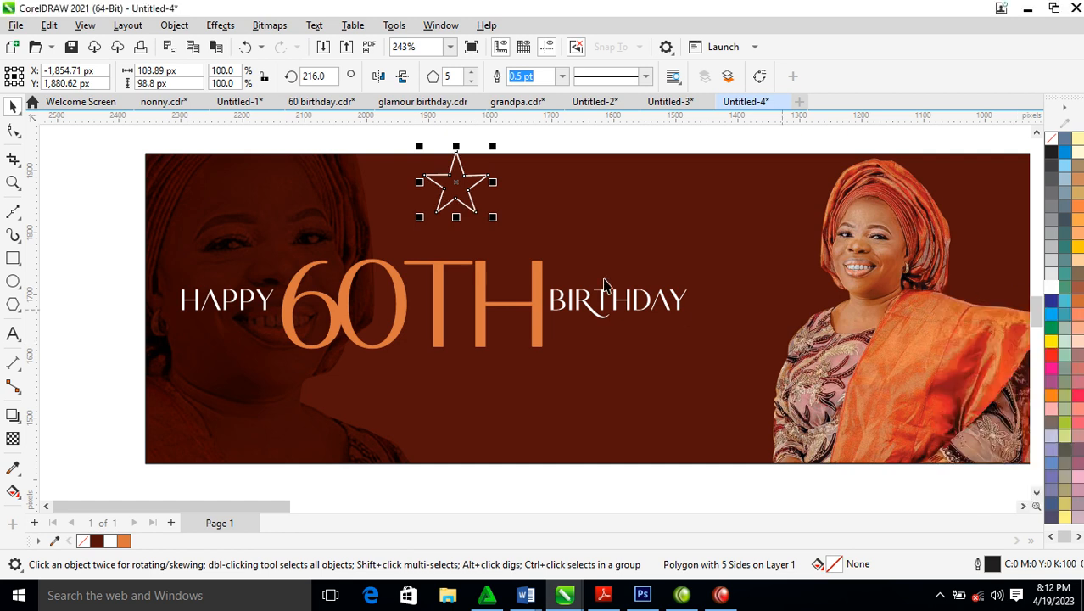
Step: Place scaled-down stars around the 0 of "60TH": a rotated, orange-outlined one about 42 px wide below and a white one about 30 px wide above
{"action": "left_click_drag", "start_coordinate": [481, 183], "coordinate": [389, 333]}
{"action": "right_click", "coordinate": [399, 365]}
{"action": "left_click", "coordinate": [395, 359]}
{"action": "right_click", "coordinate": [123, 543]}
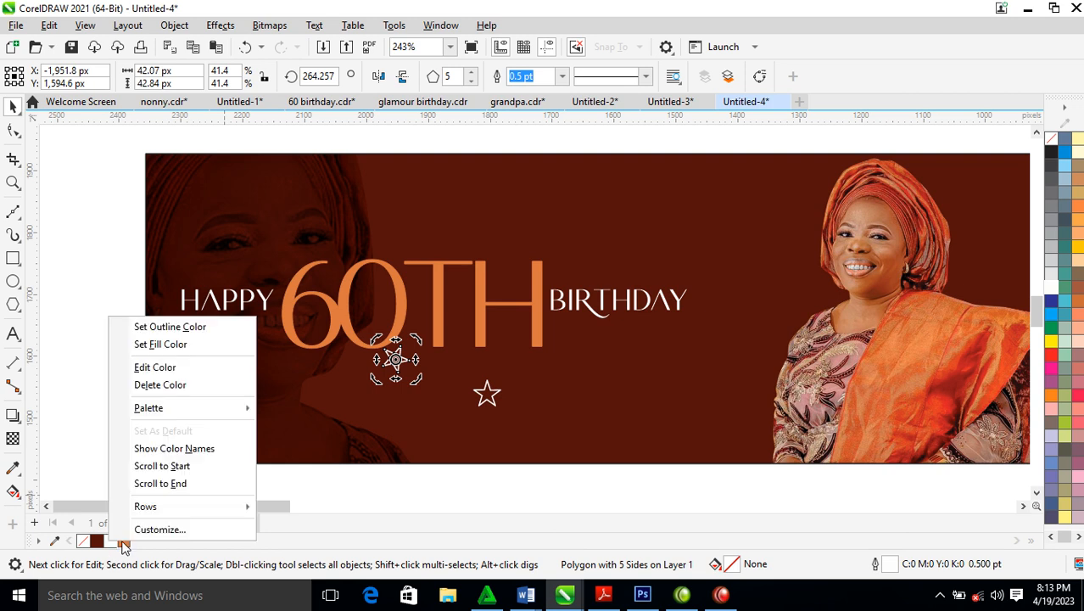
{"action": "left_click", "coordinate": [188, 327]}
{"action": "left_click", "coordinate": [417, 414]}
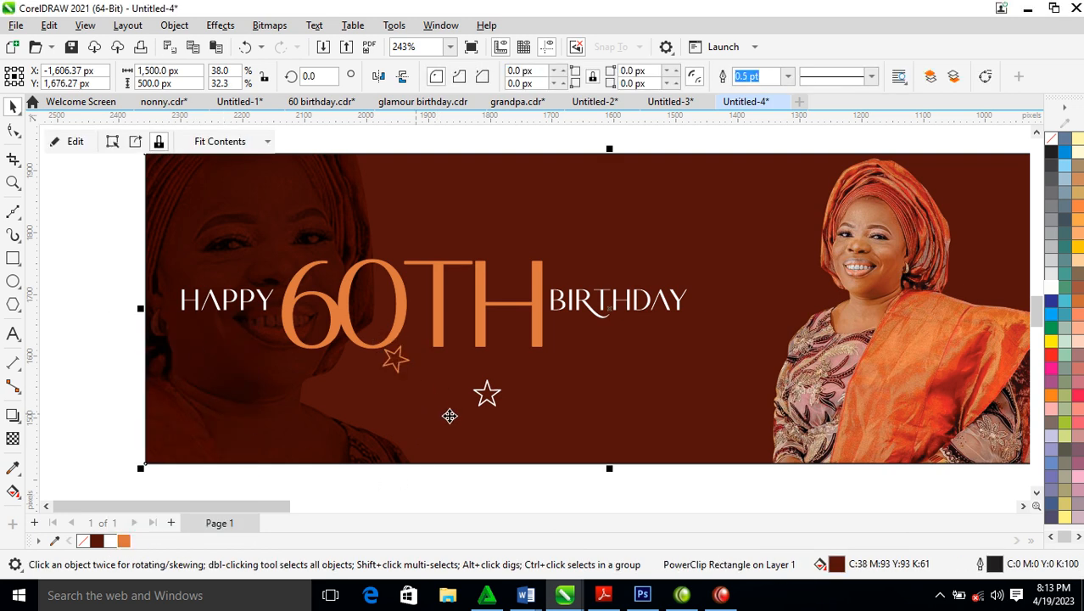
{"action": "left_click_drag", "start_coordinate": [494, 404], "coordinate": [400, 247]}
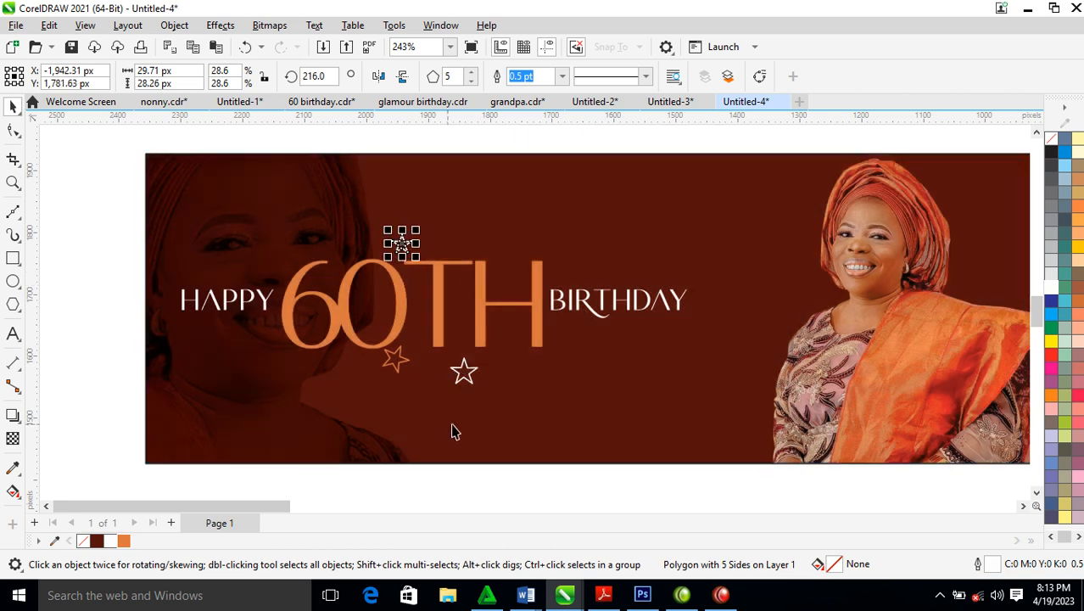
Step: Draw a thin rectangle about 51 by 5 px above the end of "HAPPY", filled white with no outline
{"action": "left_click", "coordinate": [589, 400]}
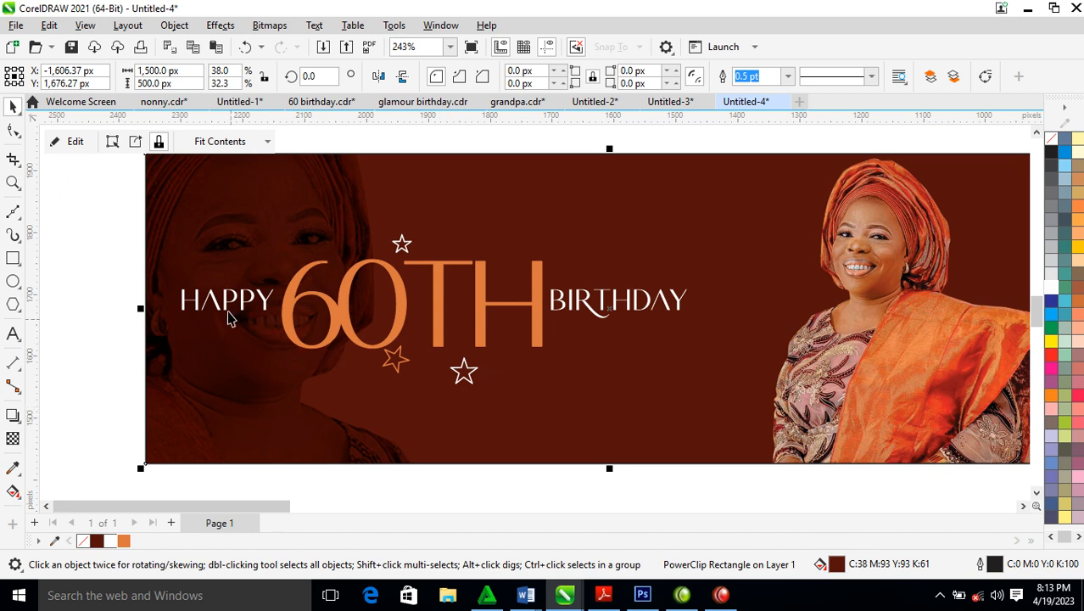
{"action": "left_click", "coordinate": [13, 258]}
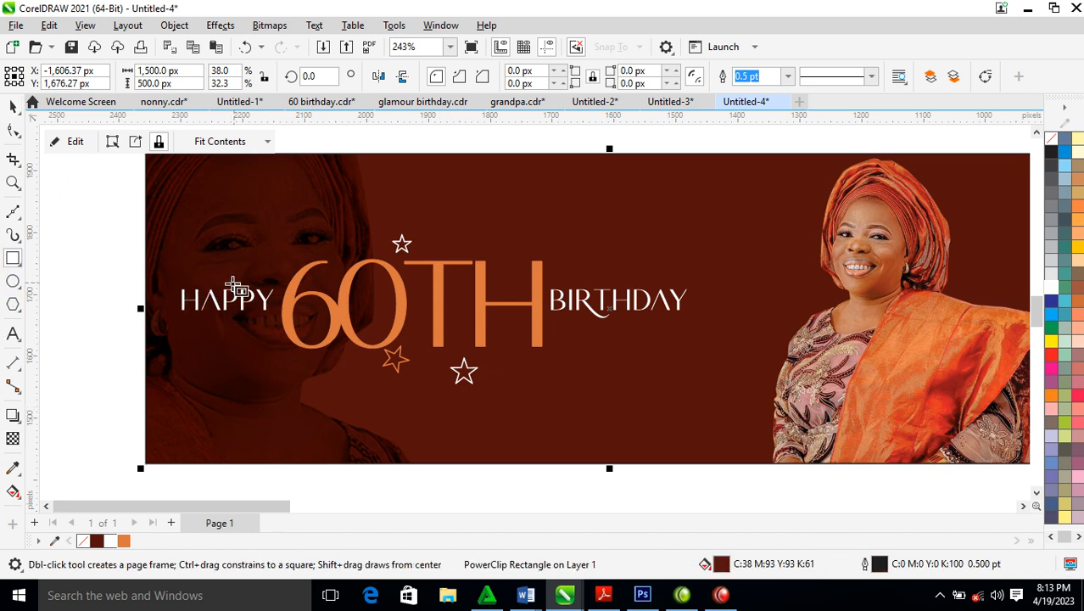
{"action": "left_click_drag", "start_coordinate": [241, 280], "coordinate": [272, 284]}
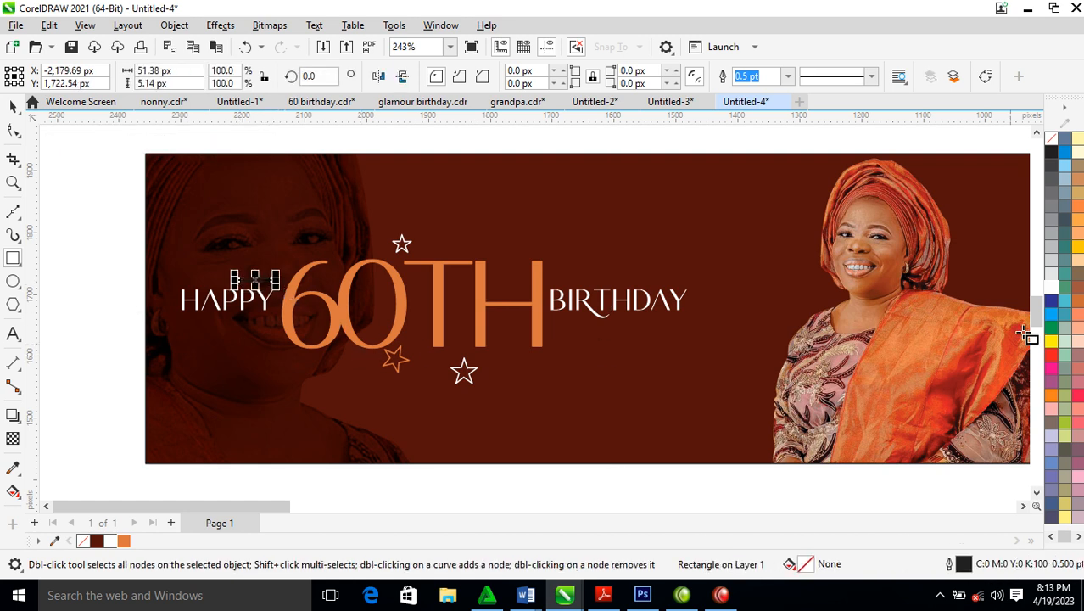
{"action": "left_click", "coordinate": [1052, 291]}
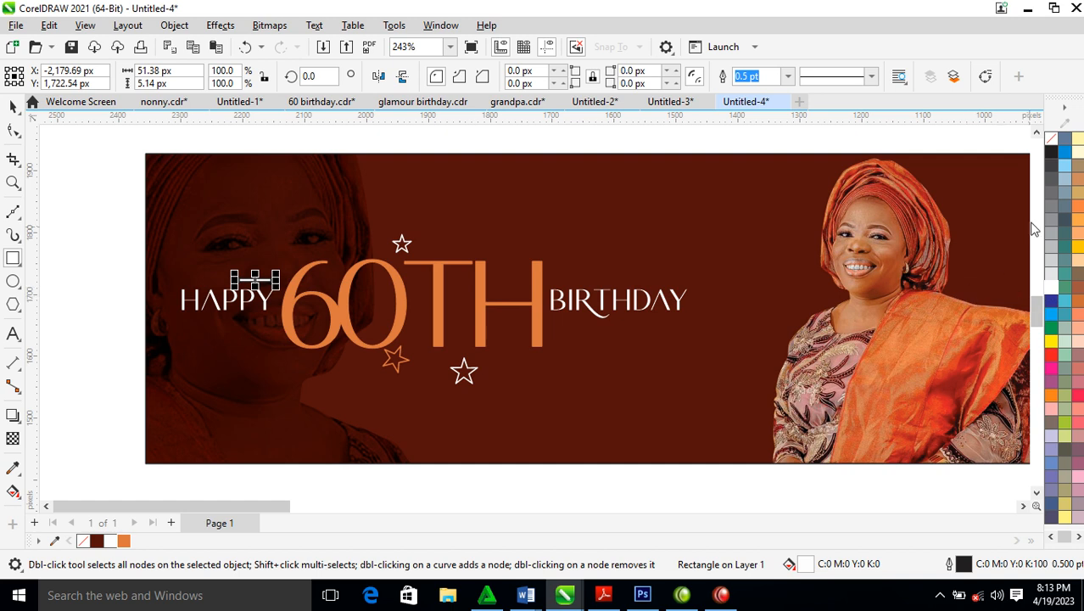
{"action": "right_click", "coordinate": [1050, 144]}
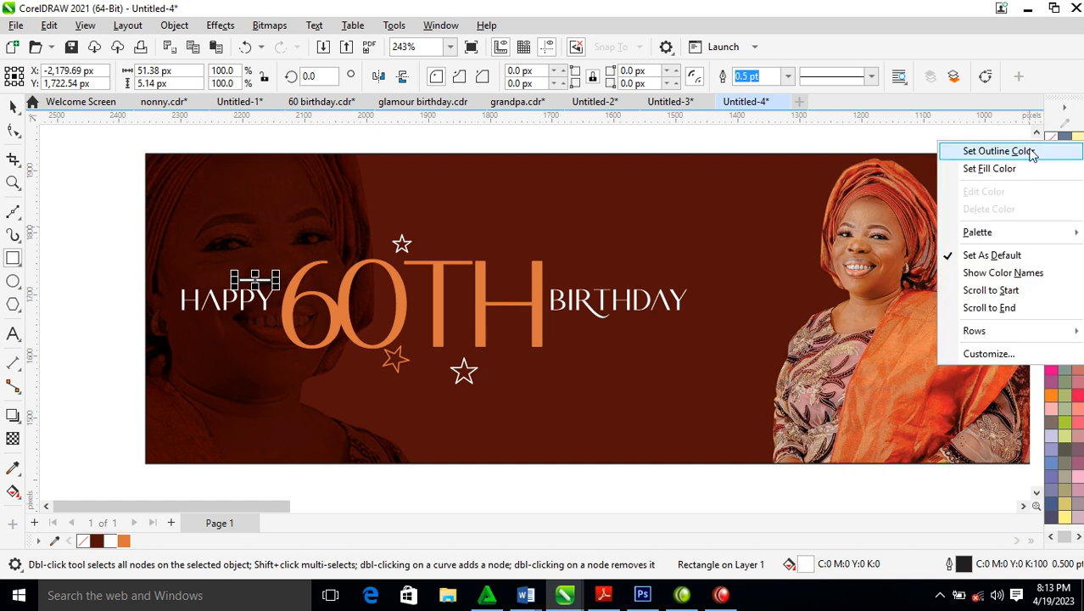
{"action": "left_click", "coordinate": [999, 151]}
Step: Duplicate the white bar below "HAPPY" and copy the pair of bars above and below the start of "BIRTHDAY"
{"action": "left_click_drag", "start_coordinate": [255, 280], "coordinate": [262, 326]}
{"action": "left_click", "coordinate": [269, 282], "text": "shift"}
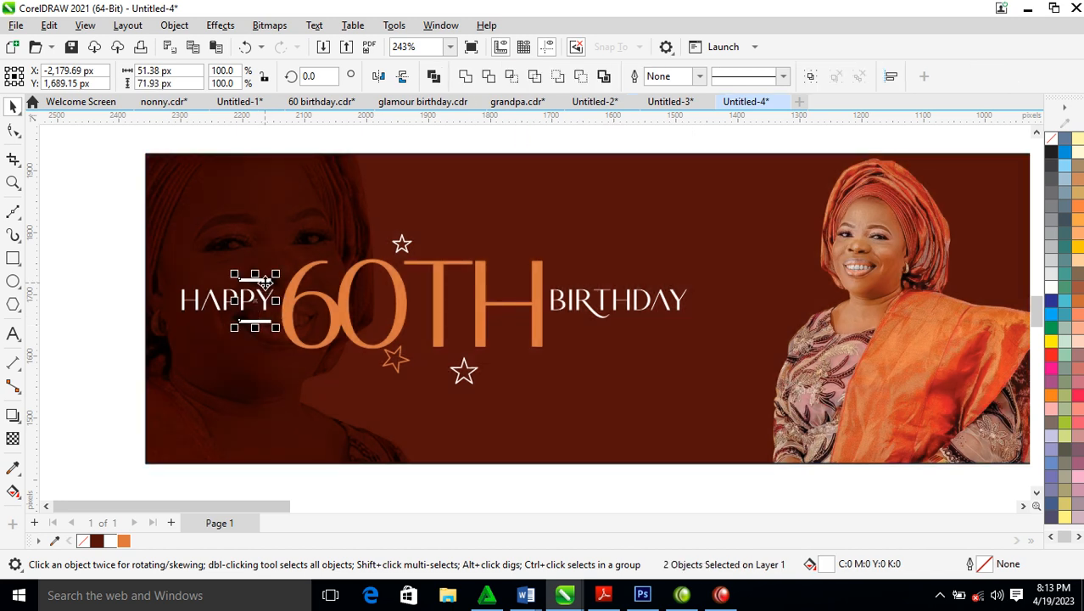
{"action": "left_click_drag", "start_coordinate": [265, 283], "coordinate": [581, 307]}
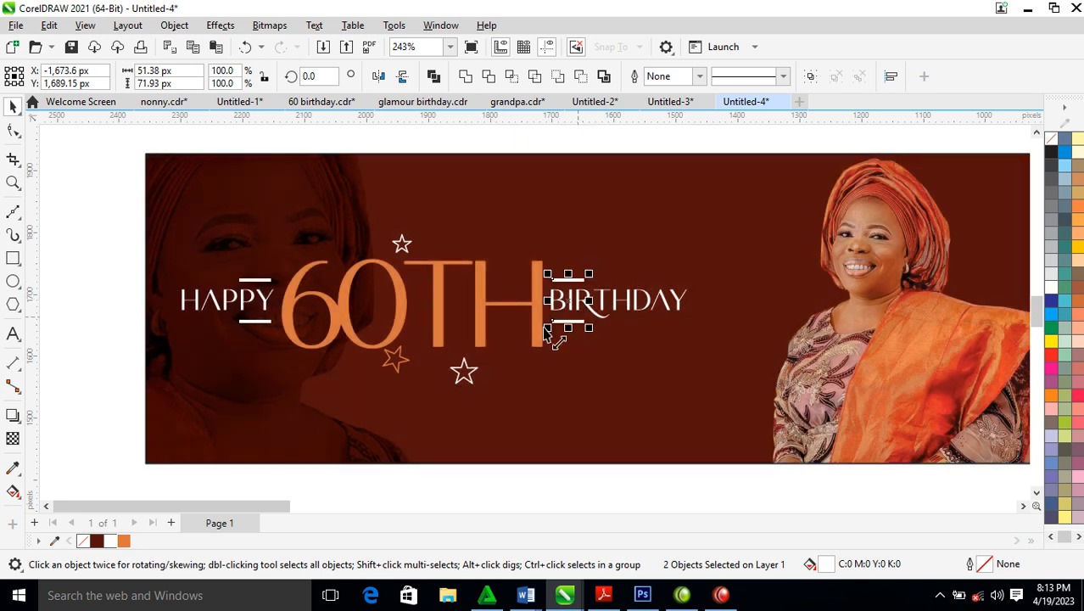
{"action": "left_click_drag", "start_coordinate": [79, 116], "coordinate": [402, 329]}
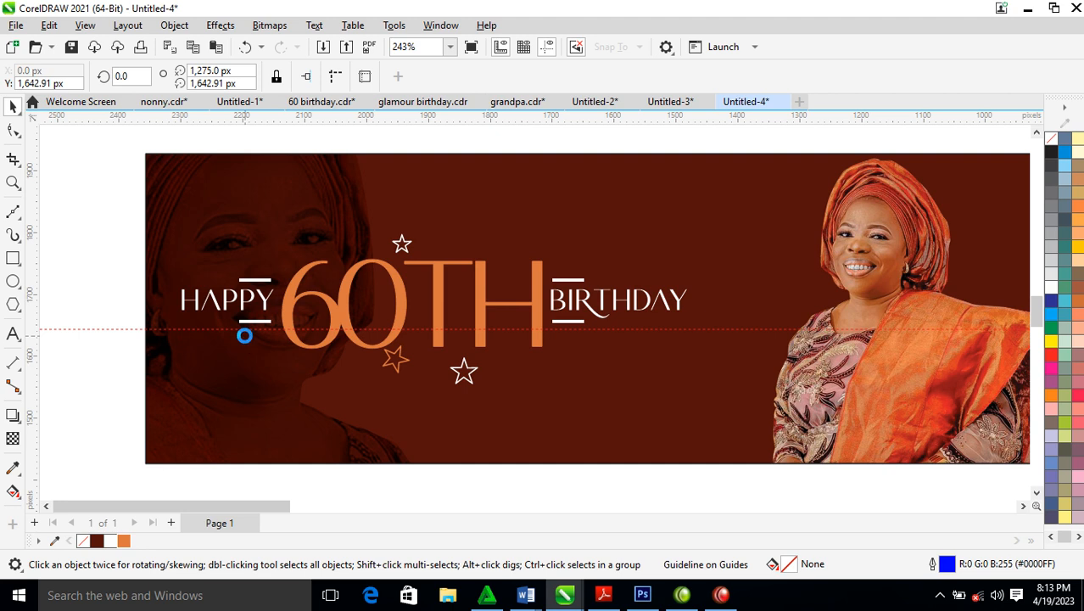
{"action": "key", "text": "ctrl+z"}
Step: Scale the whole title with its stars and bars to about 661 px wide and centre it between the two photos
{"action": "left_click_drag", "start_coordinate": [131, 204], "coordinate": [759, 435]}
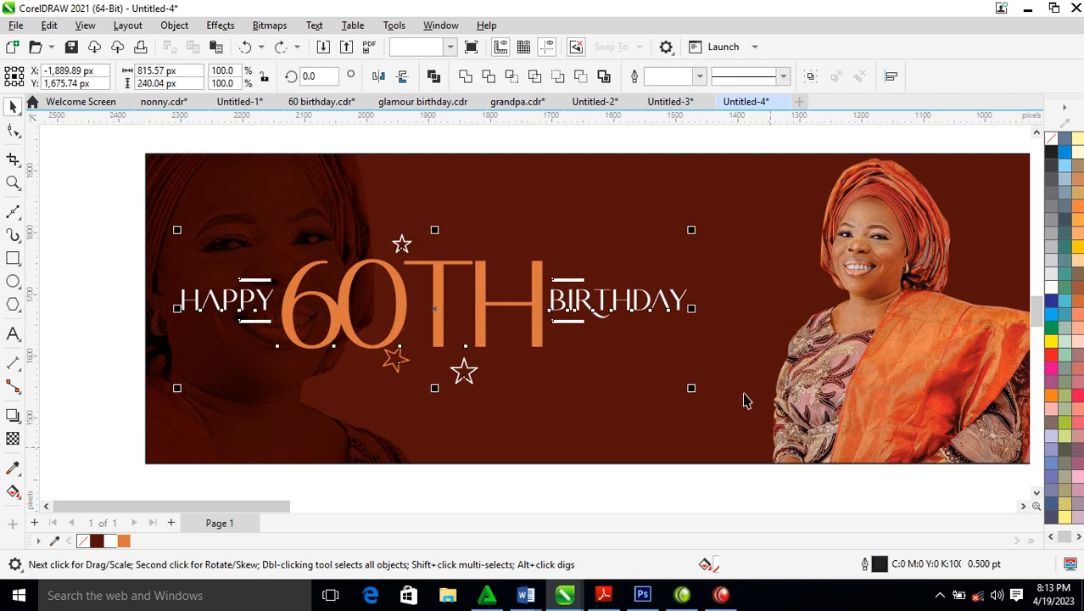
{"action": "left_click_drag", "start_coordinate": [694, 237], "coordinate": [644, 247]}
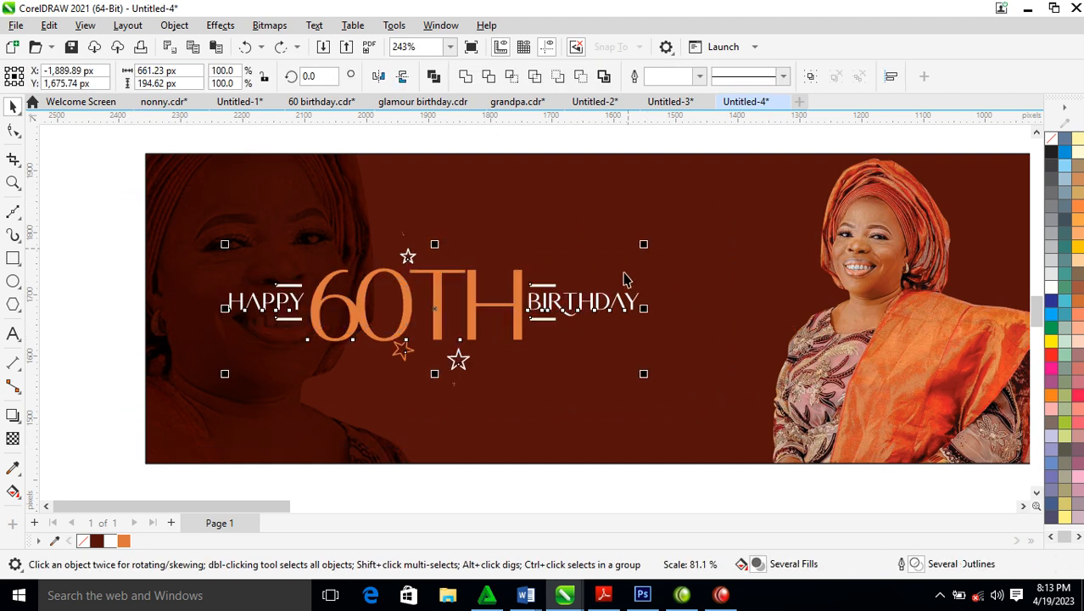
{"action": "left_click_drag", "start_coordinate": [620, 303], "coordinate": [753, 304]}
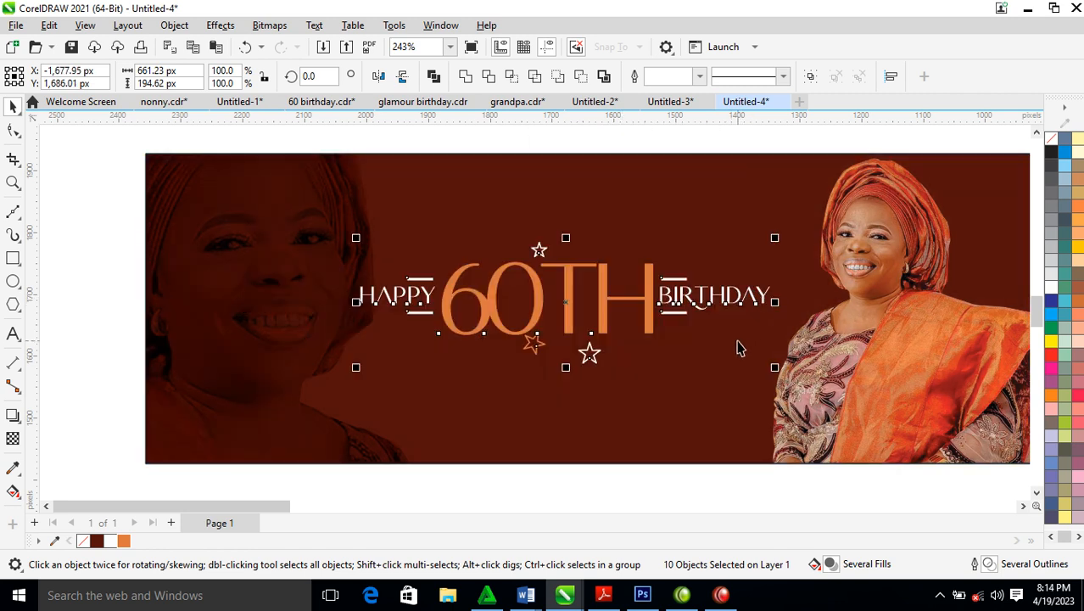
Step: Move the 400 by 400 px square just beneath the banner and copy all properties of the banner's background onto it
{"action": "scroll", "coordinate": [738, 348], "scroll_direction": "down", "scroll_amount": 5}
{"action": "key", "text": "z"}
{"action": "left_click_drag", "start_coordinate": [405, 228], "coordinate": [946, 458]}
{"action": "key", "text": "F4"}
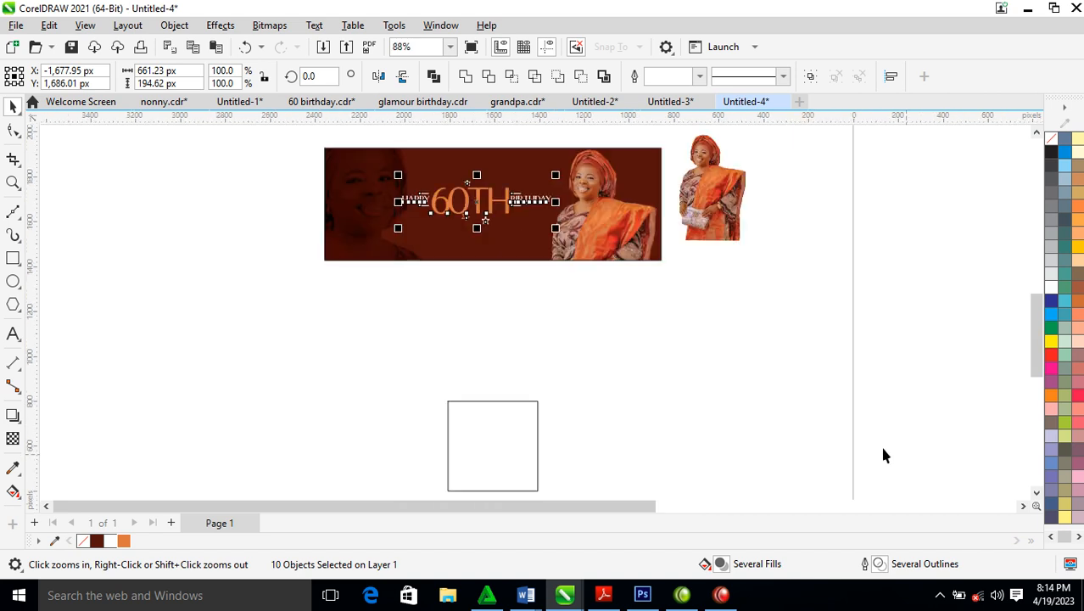
{"action": "key", "text": "space"}
{"action": "left_click_drag", "start_coordinate": [518, 424], "coordinate": [402, 304]}
{"action": "key", "text": "z"}
{"action": "left_click_drag", "start_coordinate": [290, 145], "coordinate": [768, 408]}
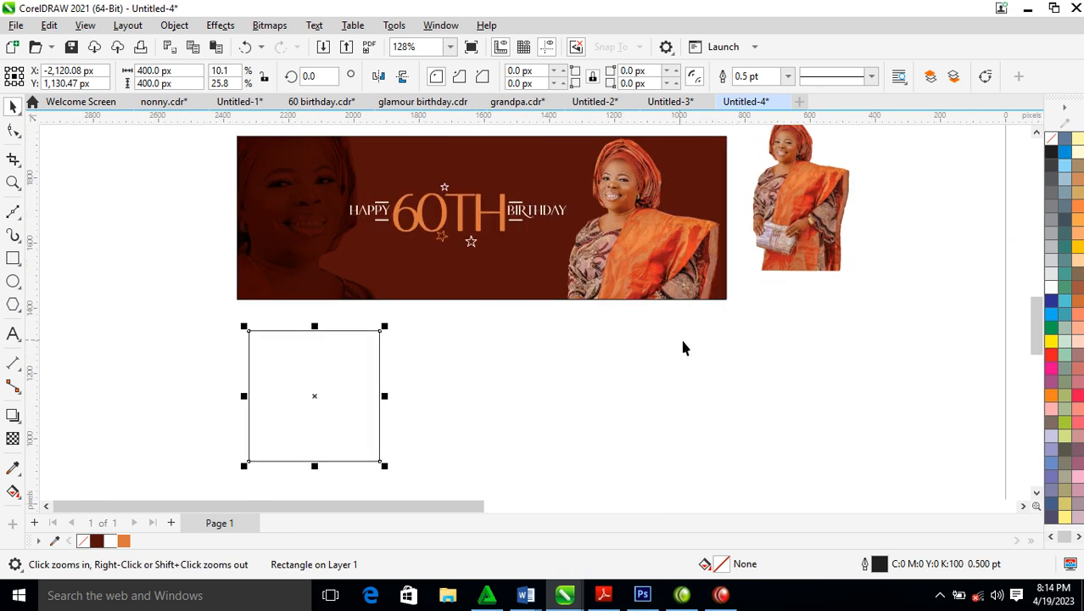
{"action": "left_click_drag", "start_coordinate": [538, 273], "coordinate": [325, 400]}
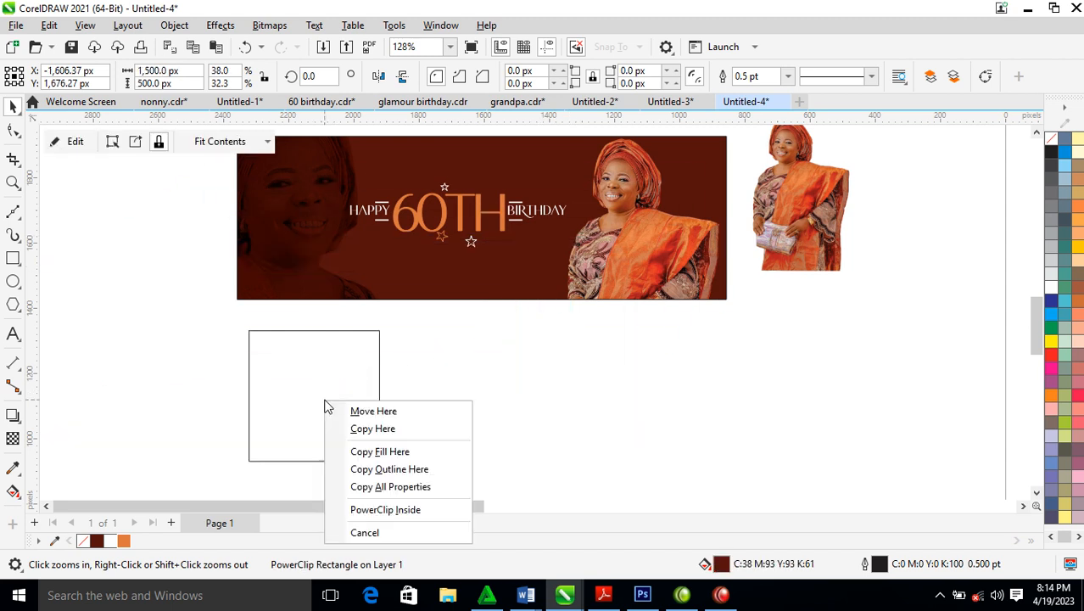
{"action": "left_click", "coordinate": [415, 488]}
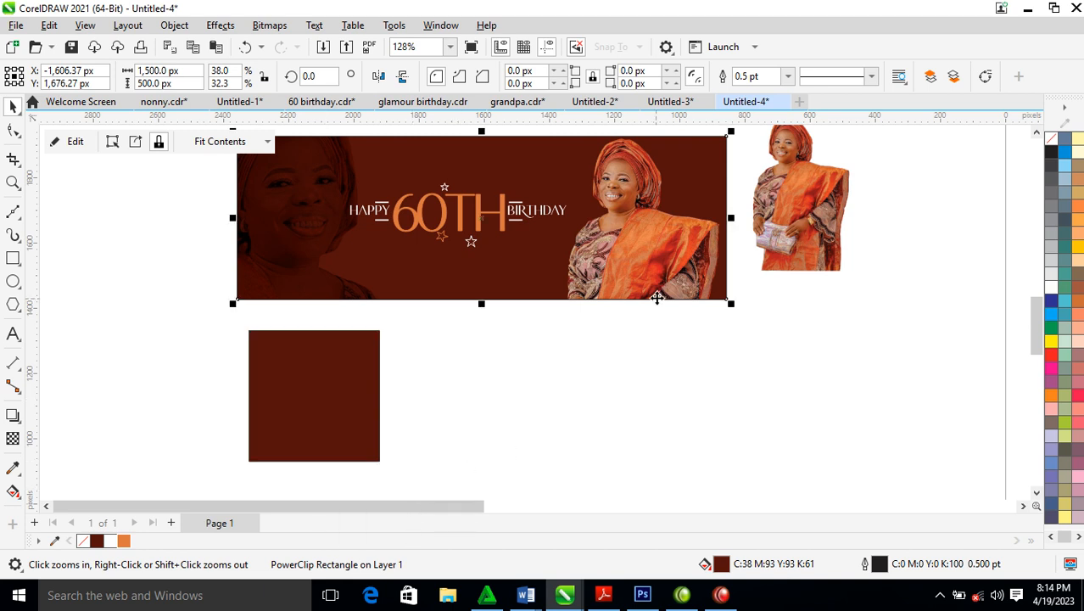
Step: PowerClip the spare cut-out photo inside the square, enlarge it to about 490 px wide and position the head and shoulders in the frame
{"action": "left_click_drag", "start_coordinate": [810, 226], "coordinate": [335, 431]}
{"action": "left_click", "coordinate": [392, 481]}
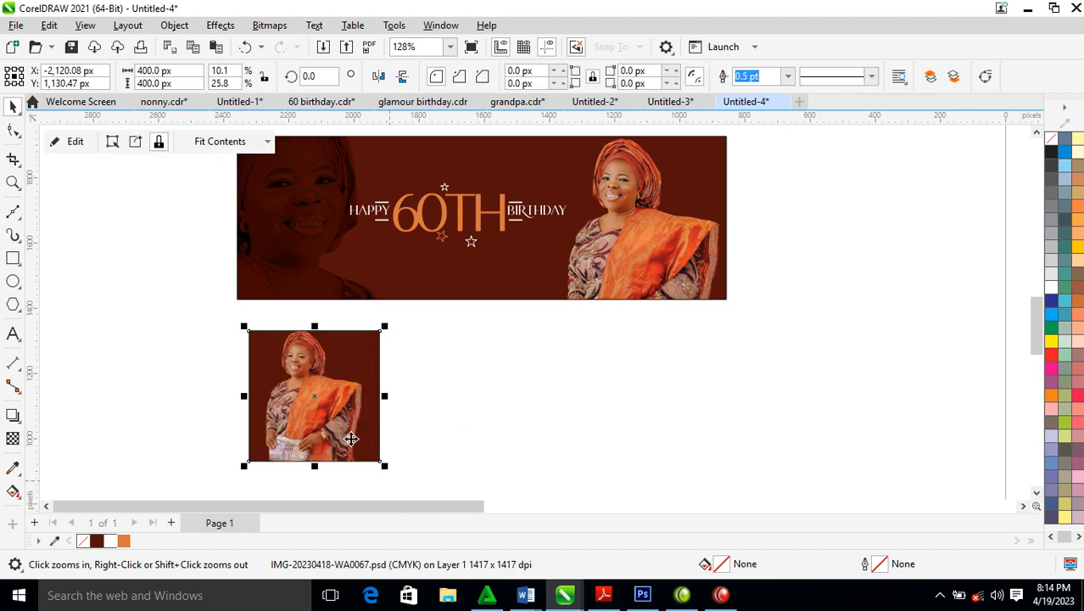
{"action": "key", "text": "Escape"}
{"action": "left_click", "coordinate": [322, 392]}
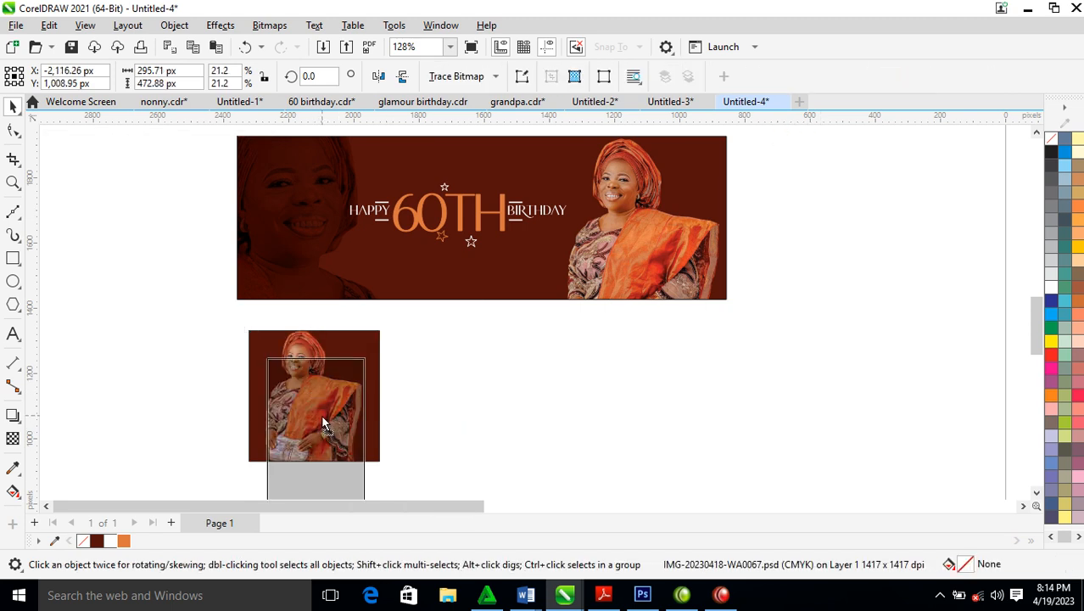
{"action": "left_click_drag", "start_coordinate": [383, 369], "coordinate": [425, 309]}
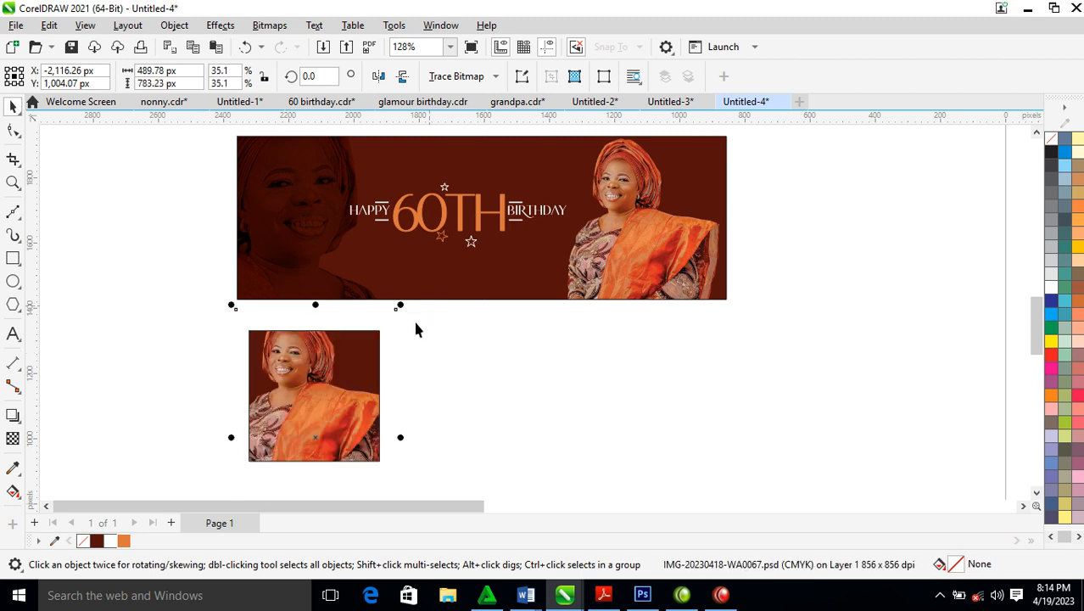
{"action": "left_click_drag", "start_coordinate": [334, 411], "coordinate": [345, 431]}
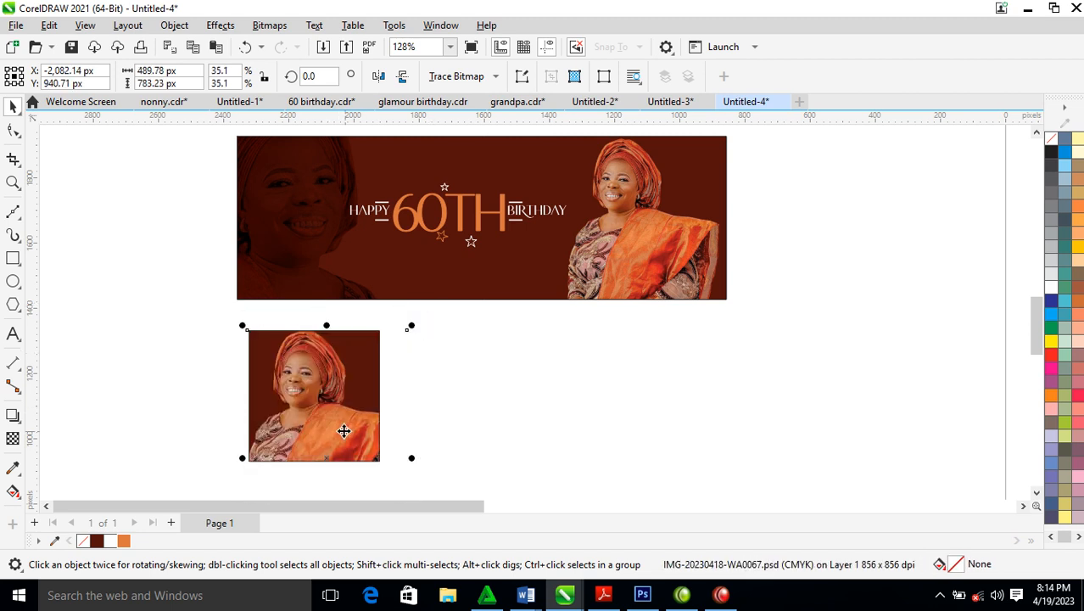
Step: Copy the banner's title group onto the lower part of the square and scale it to about 317 px wide
{"action": "left_click_drag", "start_coordinate": [320, 163], "coordinate": [597, 280]}
{"action": "left_click_drag", "start_coordinate": [549, 210], "coordinate": [414, 436]}
{"action": "right_click", "coordinate": [414, 435]}
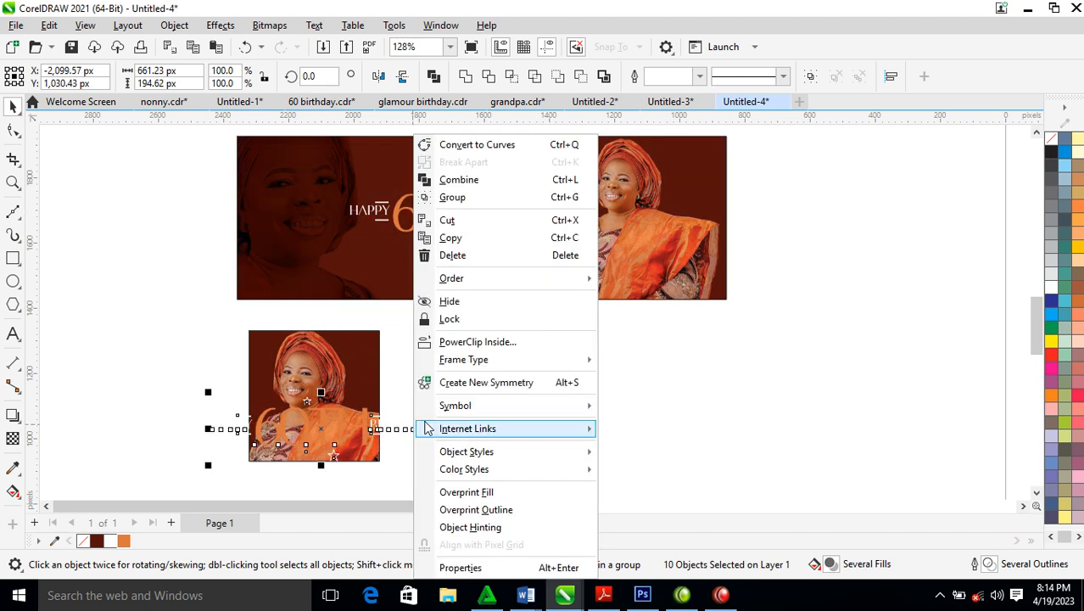
{"action": "left_click", "coordinate": [445, 410]}
{"action": "left_click_drag", "start_coordinate": [593, 365], "coordinate": [121, 499]}
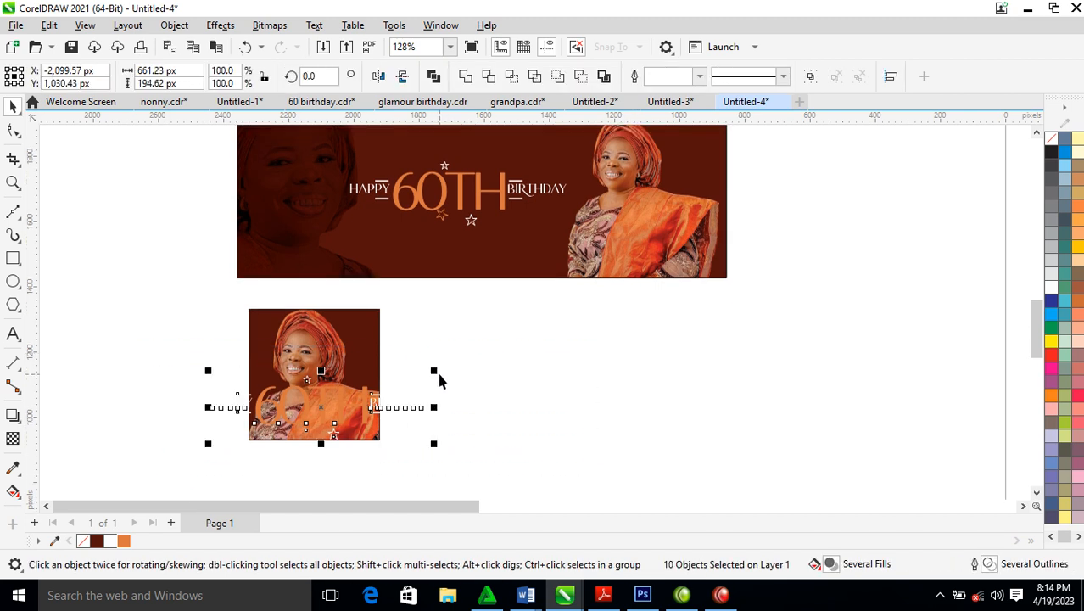
{"action": "left_click_drag", "start_coordinate": [434, 375], "coordinate": [382, 375]}
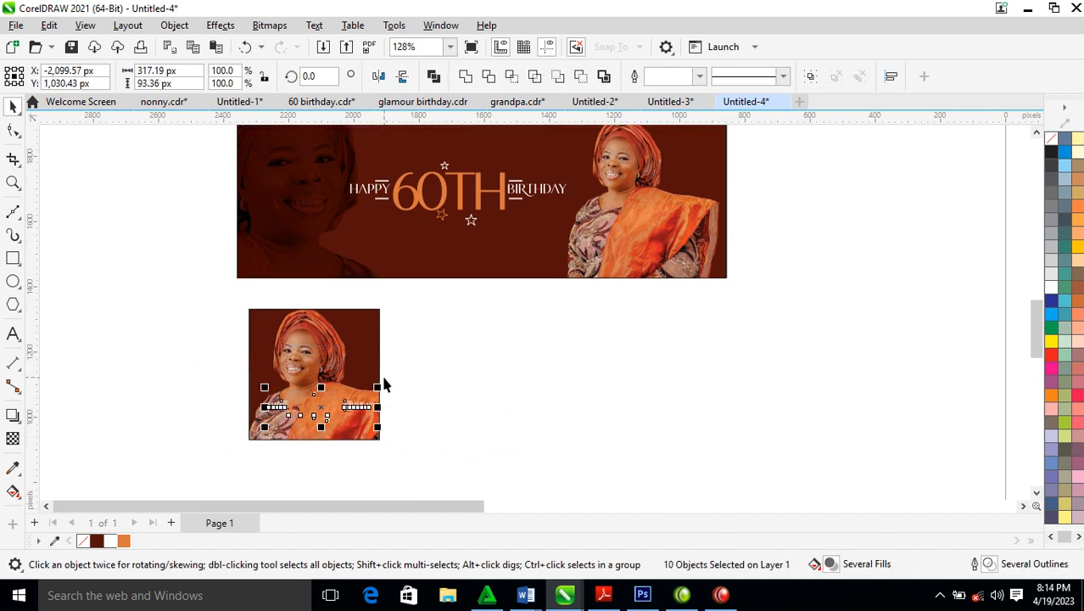
{"action": "key", "text": "z"}
{"action": "left_click_drag", "start_coordinate": [213, 288], "coordinate": [503, 490]}
{"action": "key", "text": "space"}
{"action": "left_click_drag", "start_coordinate": [538, 376], "coordinate": [531, 383]}
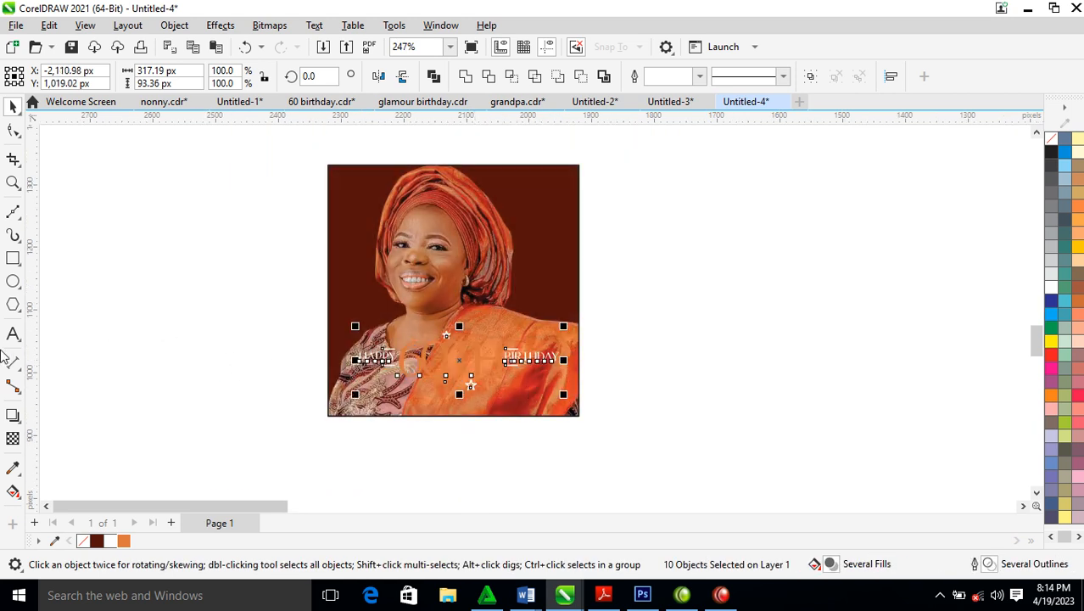
Step: Draw a rectangle about 532 by 131 px over the square's title, filled with the dark brown and without outline
{"action": "left_click", "coordinate": [13, 259]}
{"action": "left_click_drag", "start_coordinate": [280, 315], "coordinate": [614, 398]}
{"action": "key", "text": "space"}
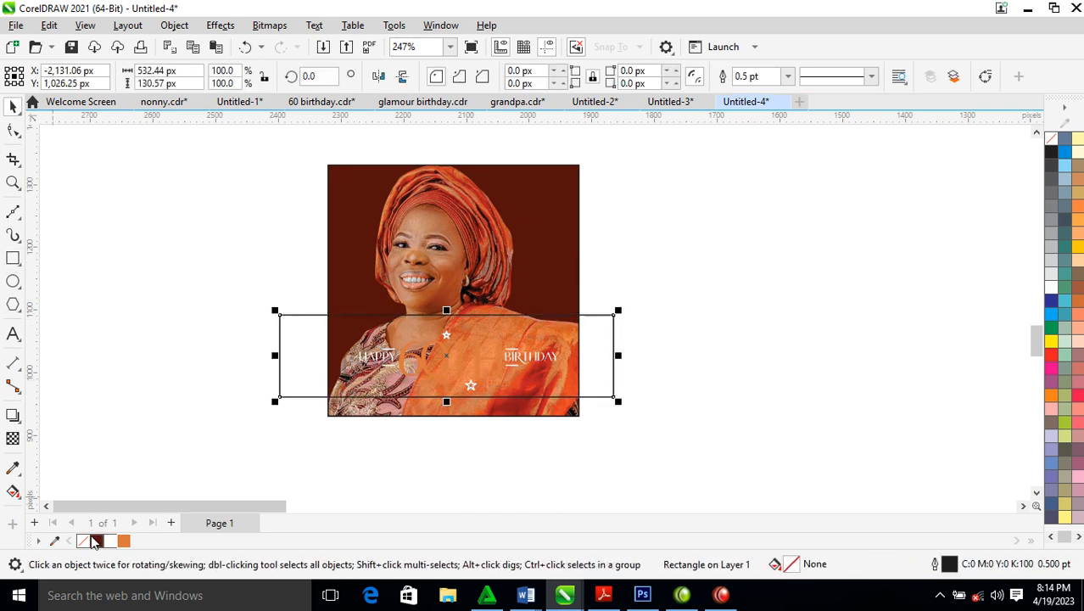
{"action": "left_click", "coordinate": [95, 541]}
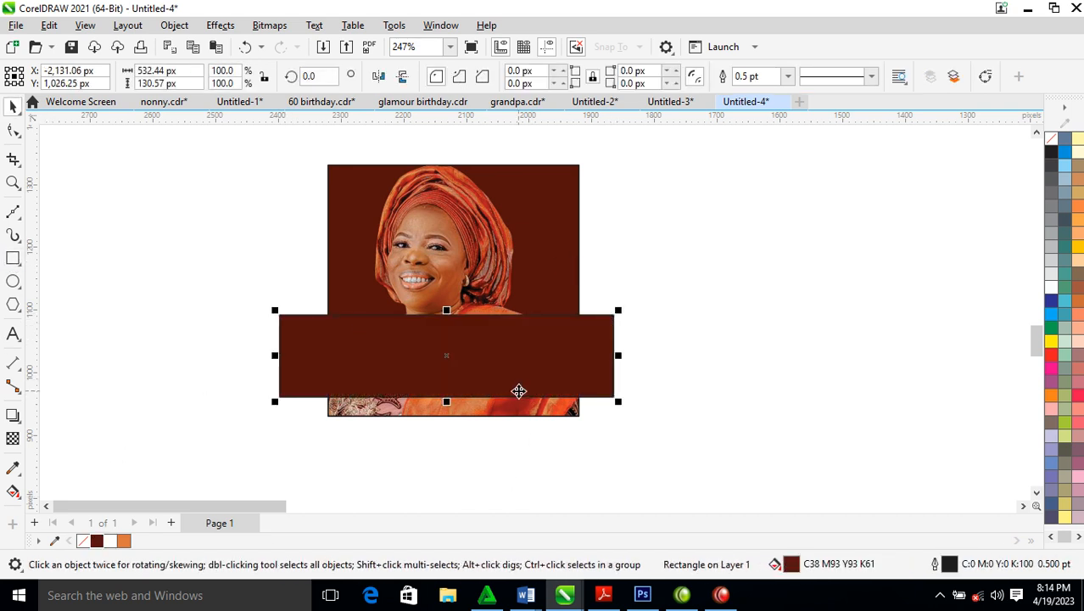
{"action": "right_click", "coordinate": [1052, 138]}
{"action": "left_click", "coordinate": [1014, 144]}
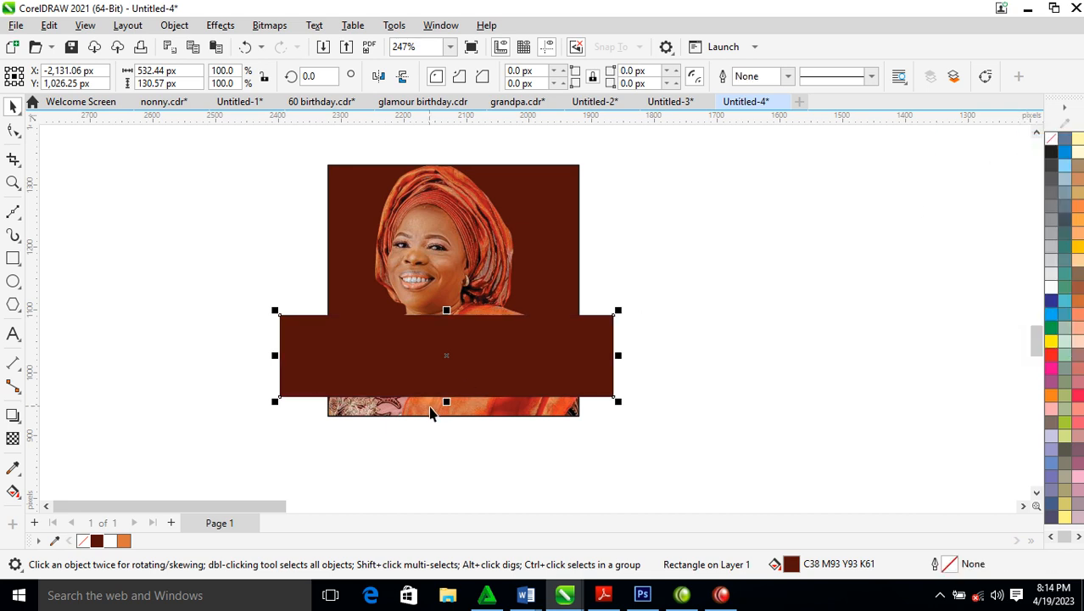
Step: Apply a uniform transparency of 50 to the dark brown rectangle
{"action": "left_click", "coordinate": [13, 439]}
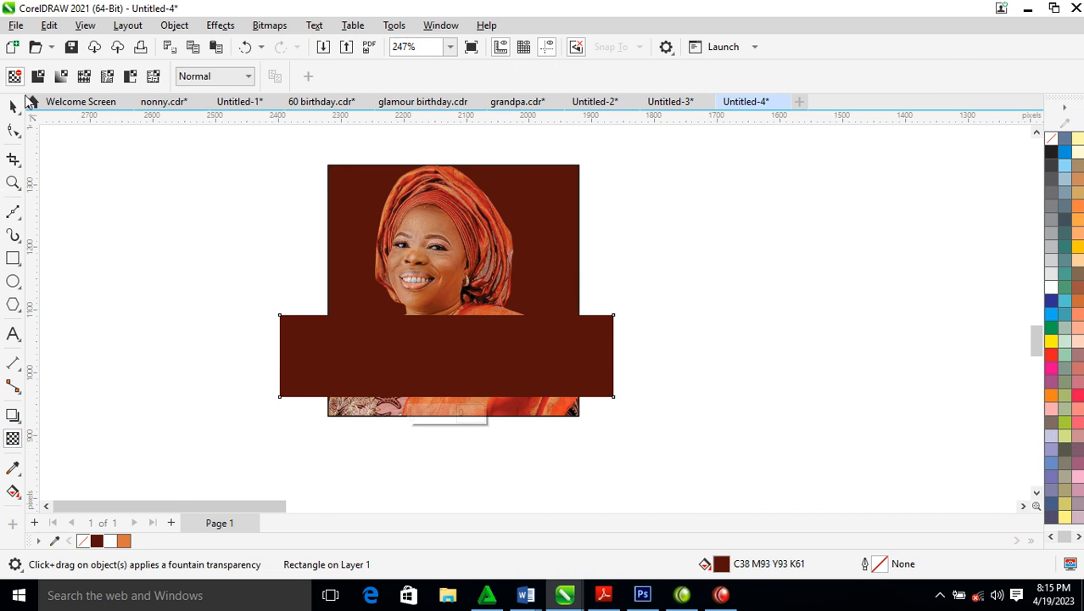
{"action": "left_click", "coordinate": [38, 76]}
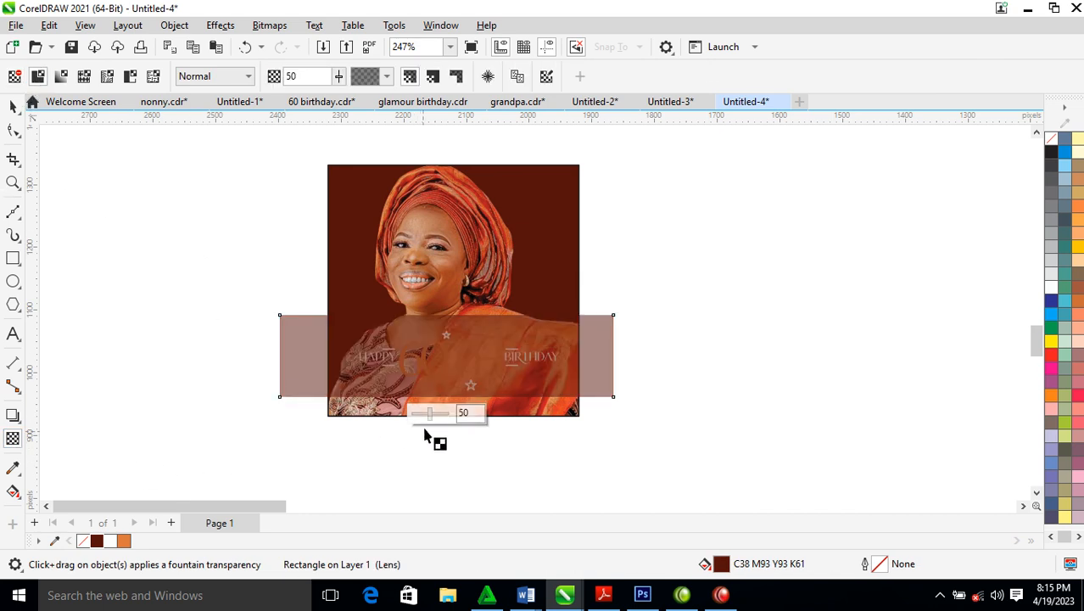
{"action": "key", "text": "space"}
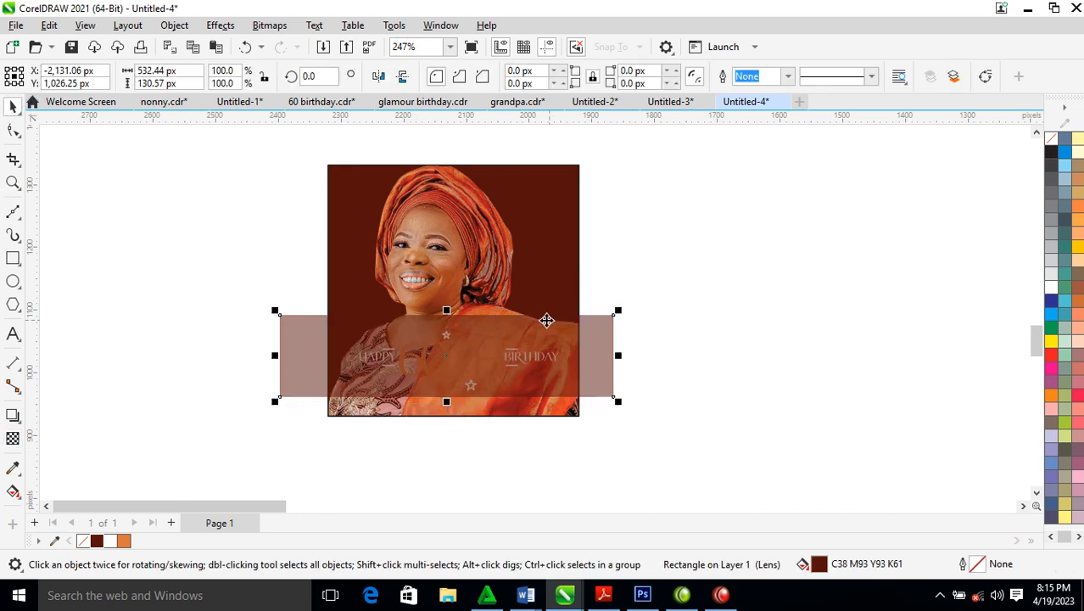
Step: PowerClip the transparent rectangle inside the square and move it down behind the title
{"action": "left_click_drag", "start_coordinate": [591, 331], "coordinate": [567, 242]}
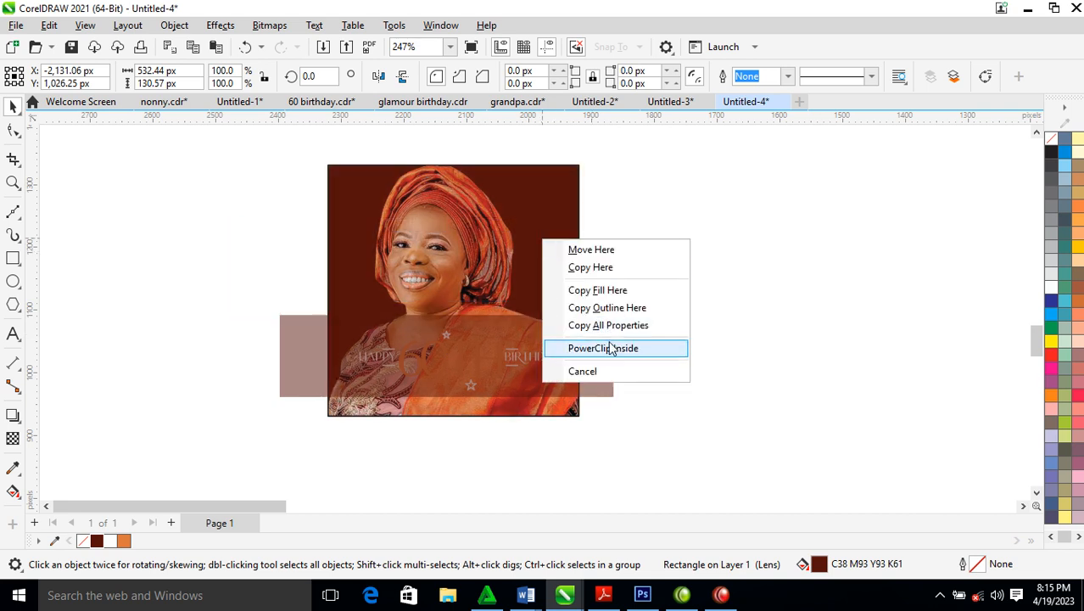
{"action": "left_click", "coordinate": [605, 346]}
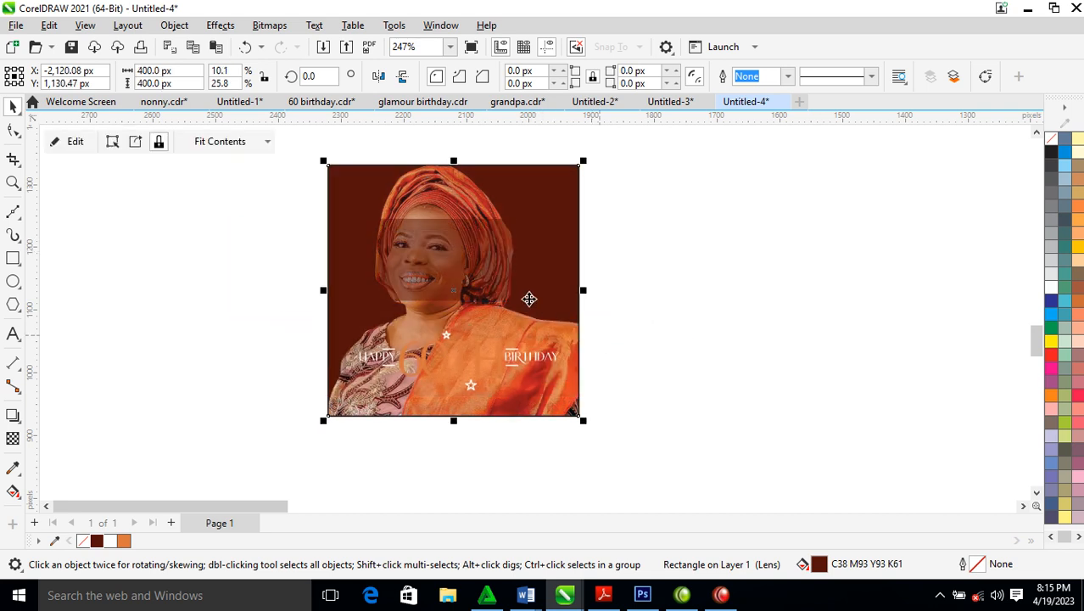
{"action": "left_click", "coordinate": [501, 251], "text": "ctrl"}
{"action": "left_click_drag", "start_coordinate": [503, 242], "coordinate": [560, 340]}
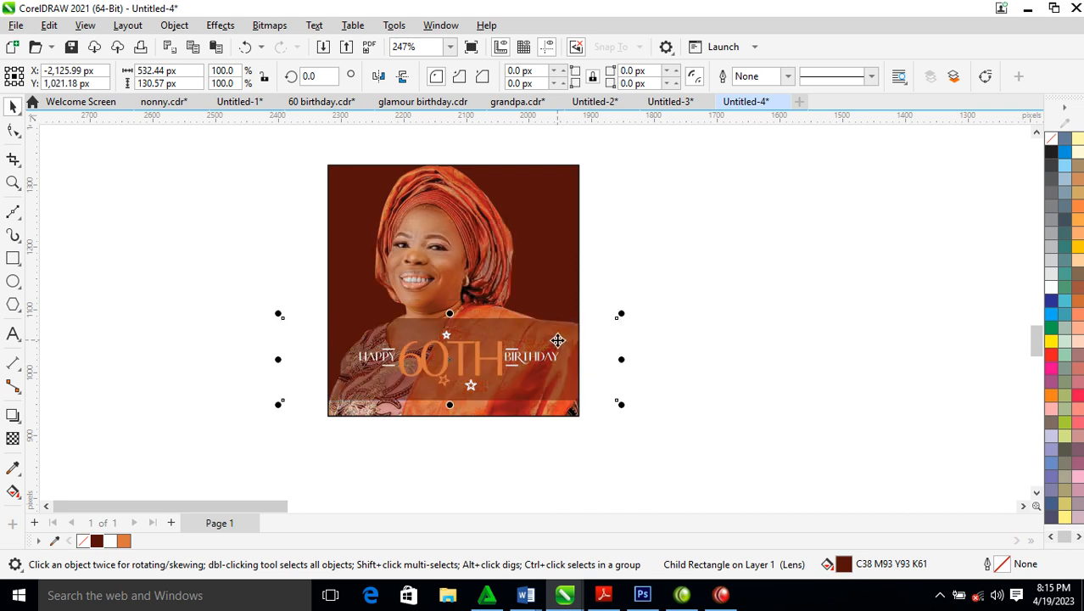
{"action": "scroll", "coordinate": [638, 367], "scroll_direction": "down", "scroll_amount": 6}
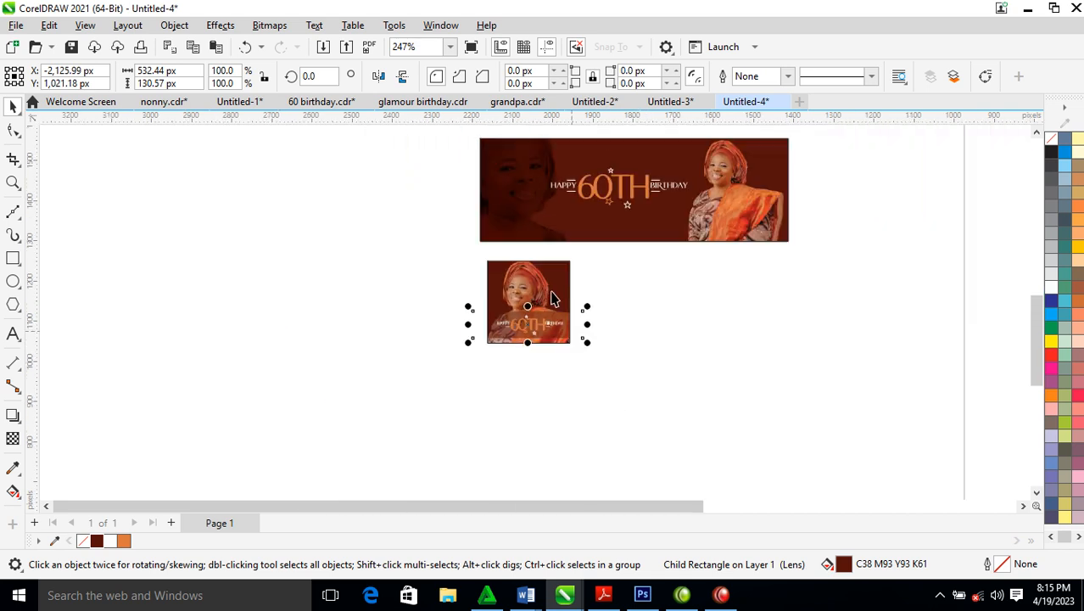
{"action": "key", "text": "z"}
{"action": "left_click_drag", "start_coordinate": [492, 183], "coordinate": [720, 339]}
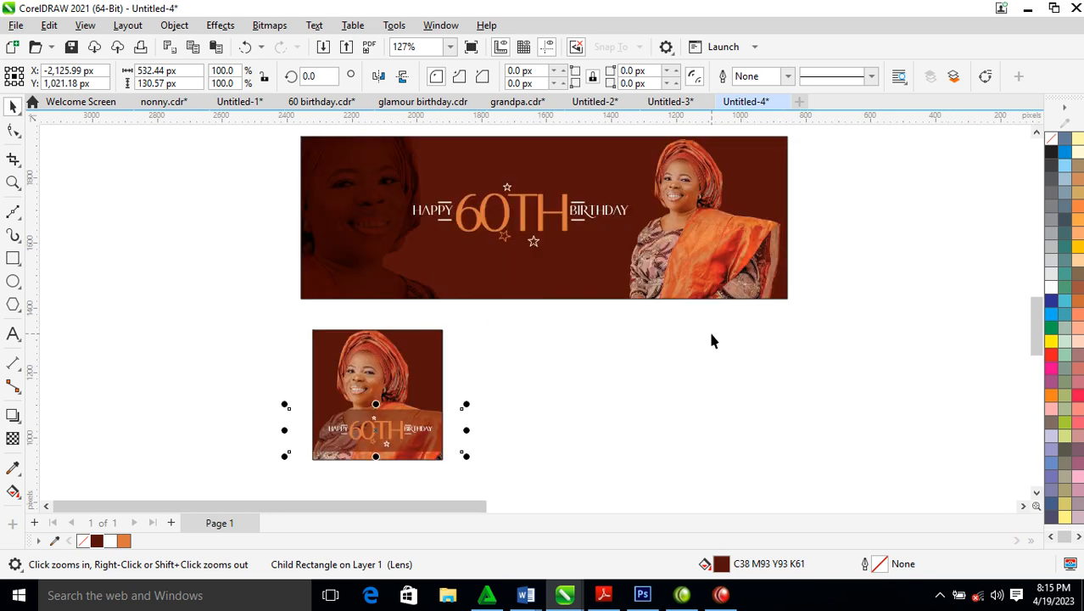